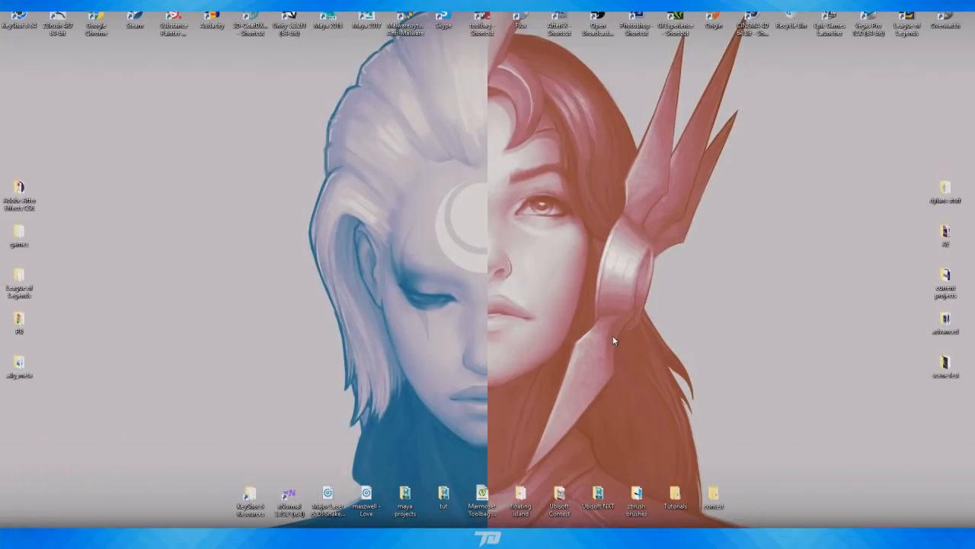
- Switch to Substance Painter and examine the textured hanging bed frame from several angles and distances
mouse_move(537, 538)
left_click(542, 495)
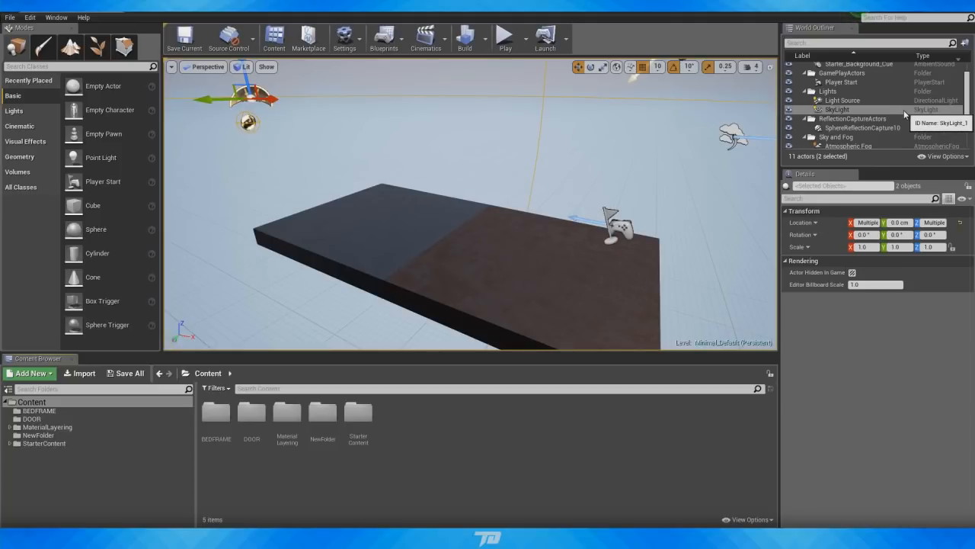
left_click(938, 11)
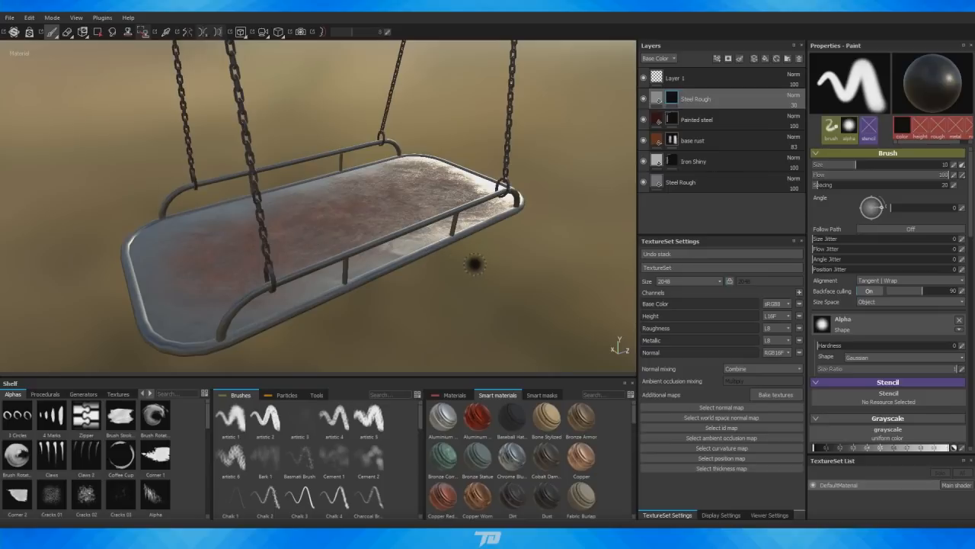
right_click_drag(488, 230, 264, 264, "alt")
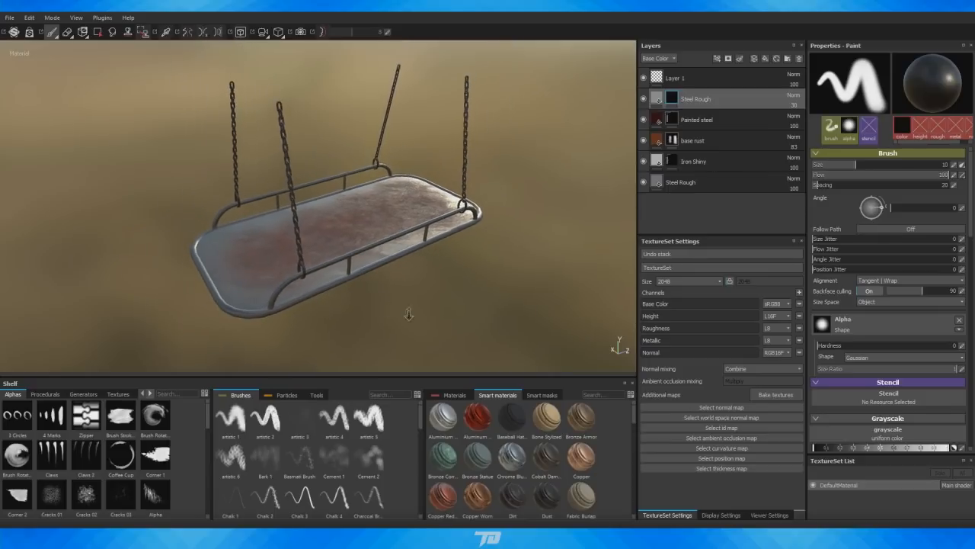
right_click_drag(409, 310, 454, 327, "alt")
mouse_move(453, 327)
left_mouse_down("alt")
mouse_move(468, 332)
mouse_move(381, 322)
mouse_move(330, 283)
mouse_move(444, 305)
mouse_move(470, 329)
left_mouse_up("alt")
mouse_move(471, 329)
right_mouse_down("shift")
mouse_move(462, 342)
mouse_move(492, 285)
mouse_move(397, 295)
mouse_move(390, 300)
mouse_move(399, 312)
right_mouse_up("shift")
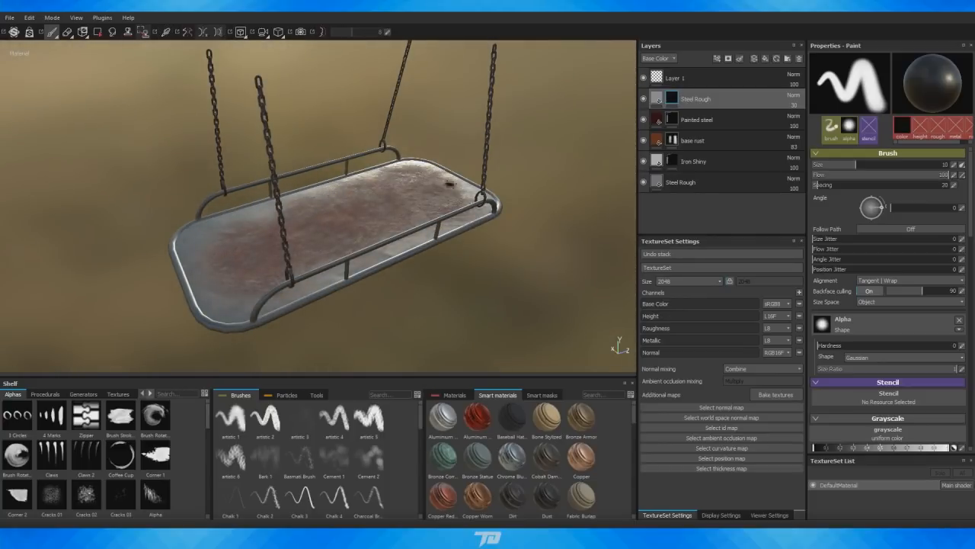
left_click_drag(451, 291, 432, 279, "alt")
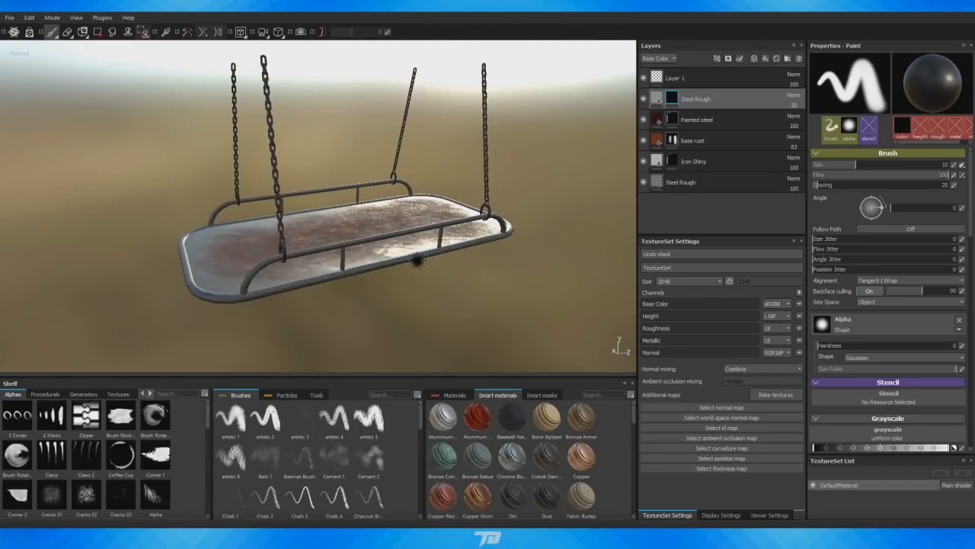
left_click_drag(454, 327, 460, 345, "alt")
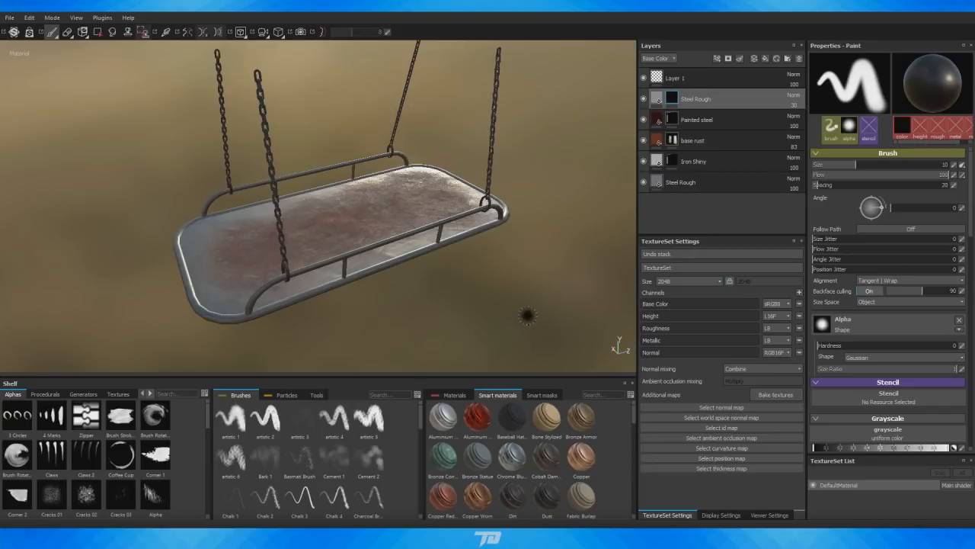
mouse_move(528, 314)
left_mouse_down("alt")
mouse_move(523, 338)
mouse_move(537, 315)
left_mouse_up("alt")
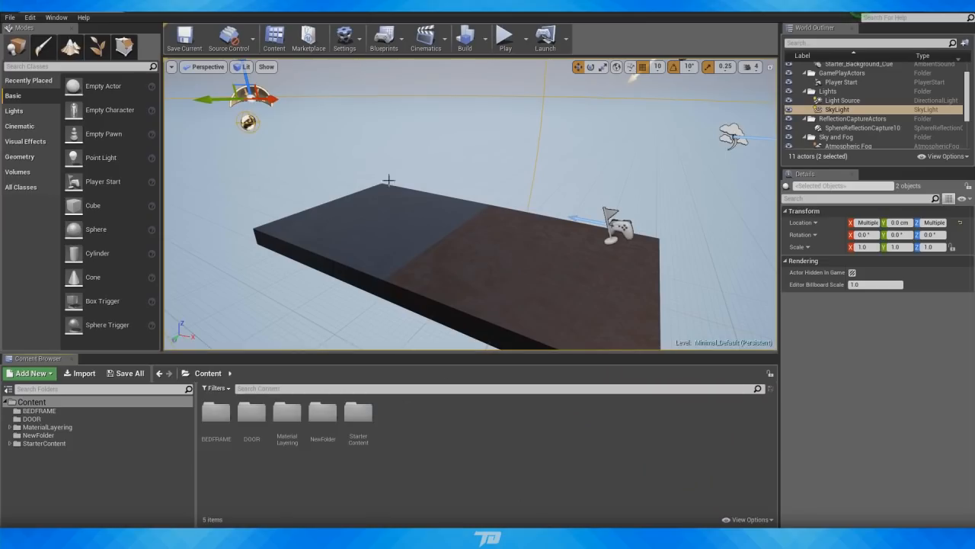
- In Unreal Engine, place the bed_frame_ mesh from the BEDFRAME folder into the level and rotate it 90° about X
double_click(216, 415)
left_click_drag(216, 415, 467, 263)
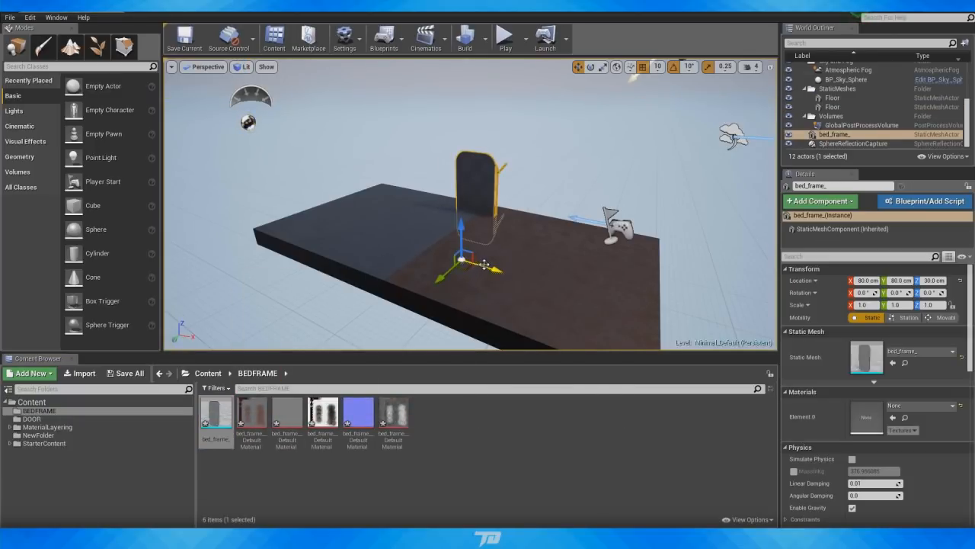
key("e")
left_click_drag(450, 227, 415, 289)
key("w")
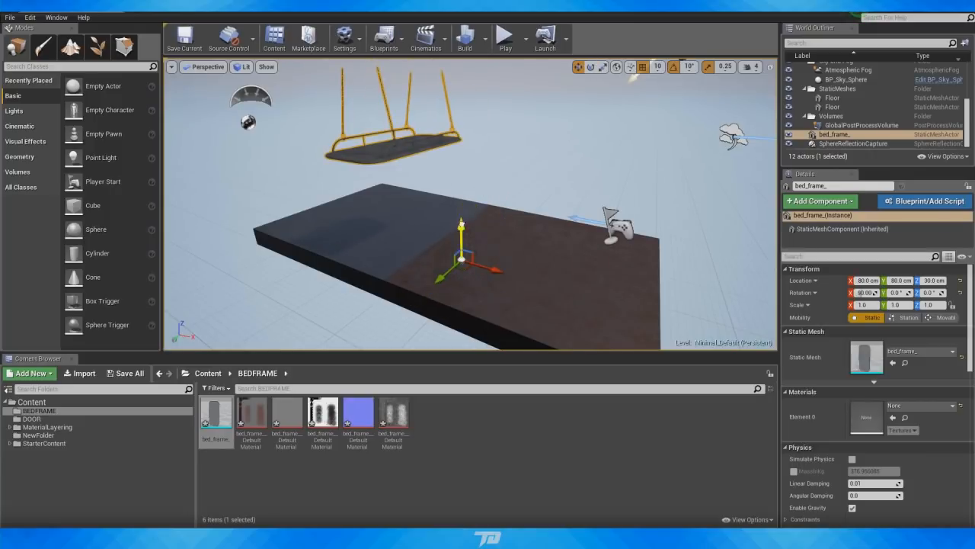
- Move the bed frame down onto the floor at X 70 cm, Y 10 cm, Z -100 cm
left_click_drag(461, 226, 479, 290)
left_click_drag(447, 344, 454, 327)
left_click_drag(518, 321, 508, 319)
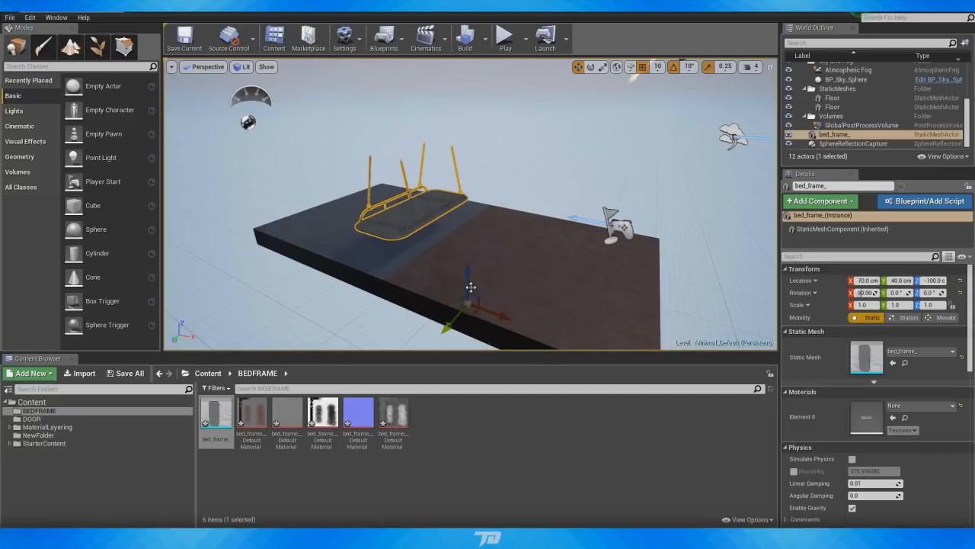
right_click_drag(549, 274, 518, 301)
left_click_drag(493, 268, 507, 262)
right_click_drag(559, 268, 577, 246)
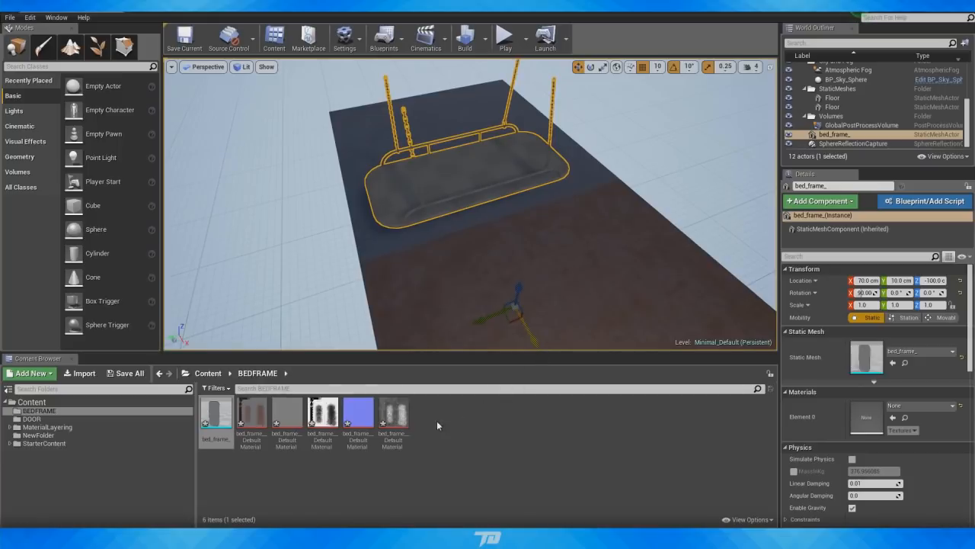
- Create a material named Bed in the BEDFRAME folder and open it for editing alongside the folder's textures
right_click(466, 409)
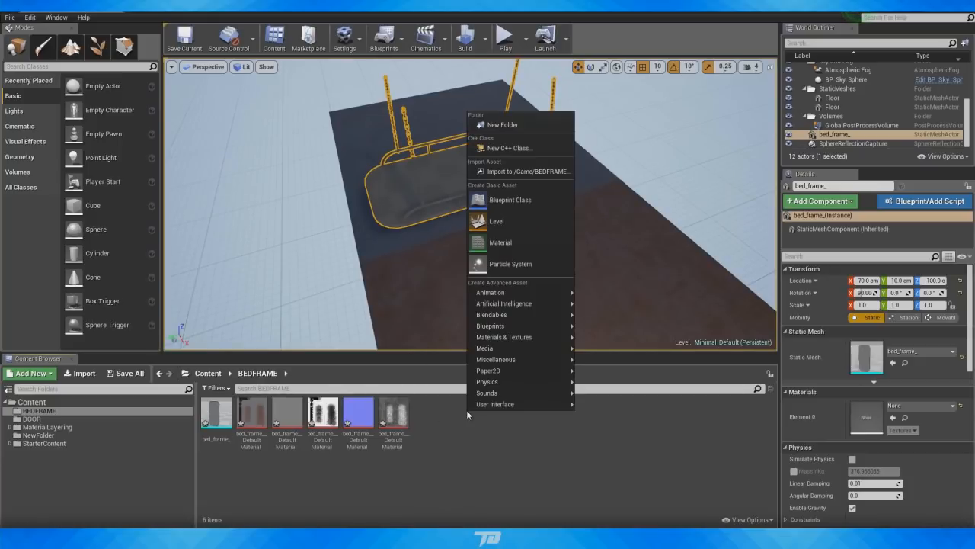
left_click(518, 240)
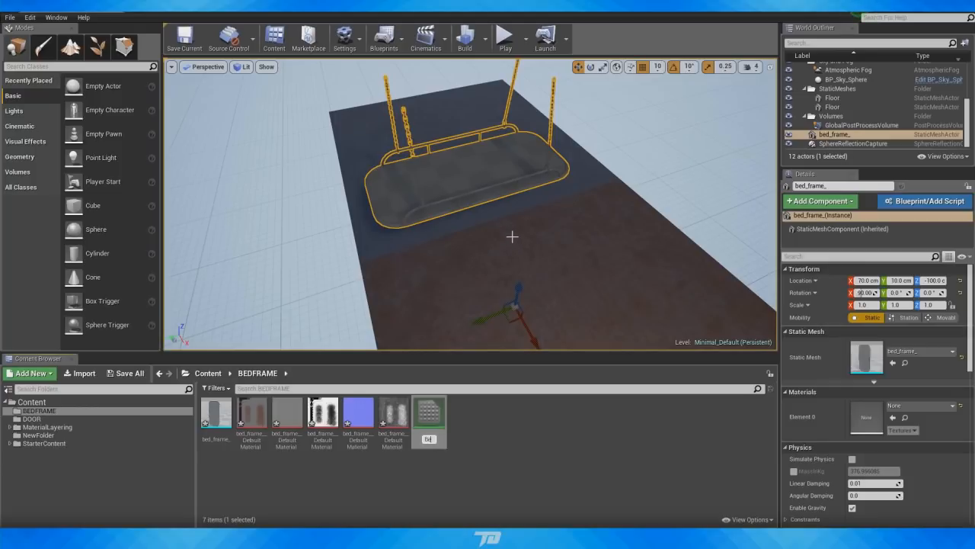
type("Bed")
key("Return")
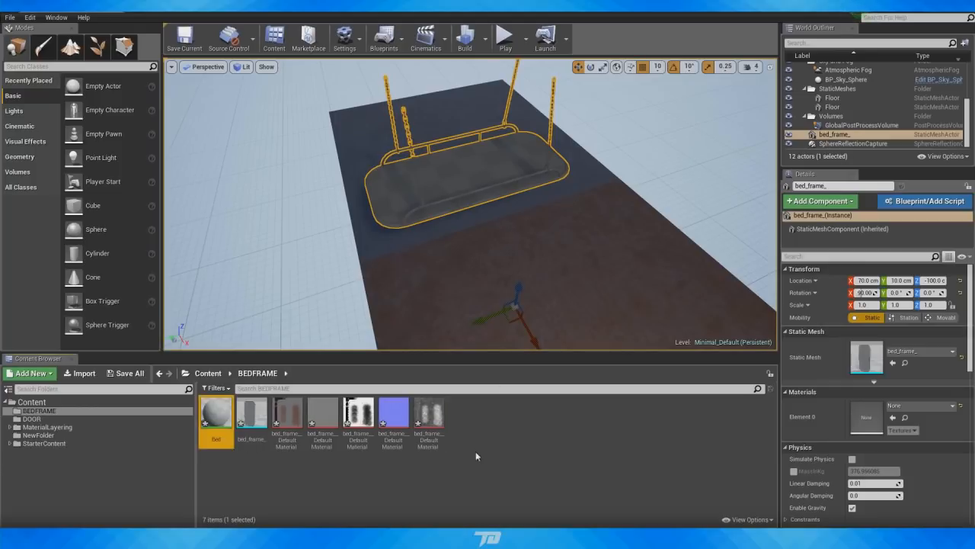
left_click(216, 412)
left_click_drag(974, 118, 370, 35)
left_click_drag(479, 176, 630, 172)
left_click_drag(515, 26, 893, 46)
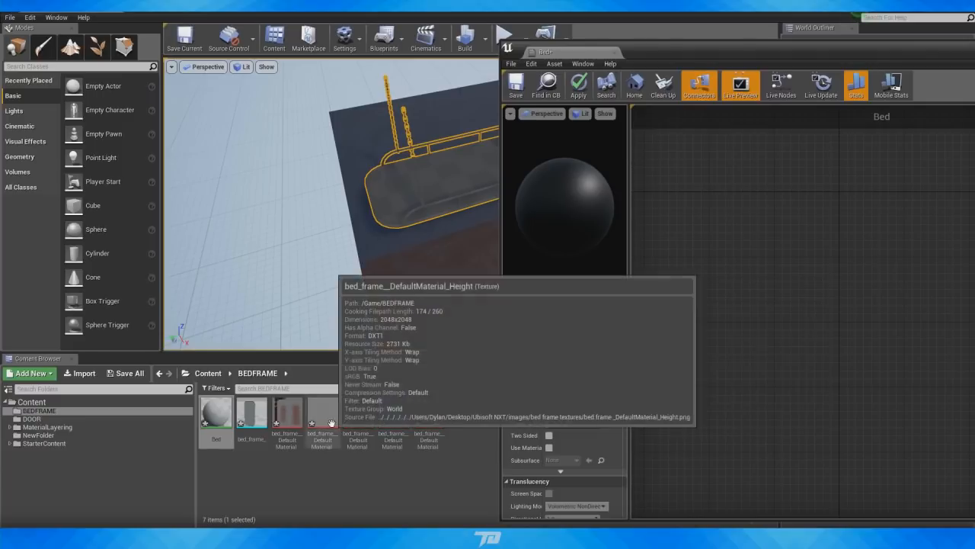
- Add the bed frame's base color, metallic, normal and roughness textures to the Bed material graph, leaving out the height texture
left_click(429, 416, "ctrl")
left_click(393, 415, "ctrl")
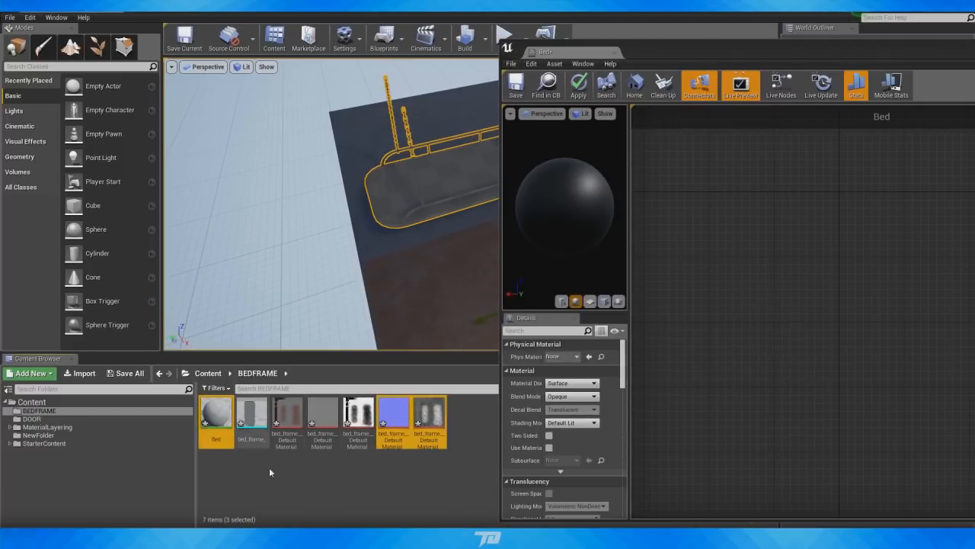
left_click(272, 471)
left_click(291, 409)
left_click(357, 415, "shift")
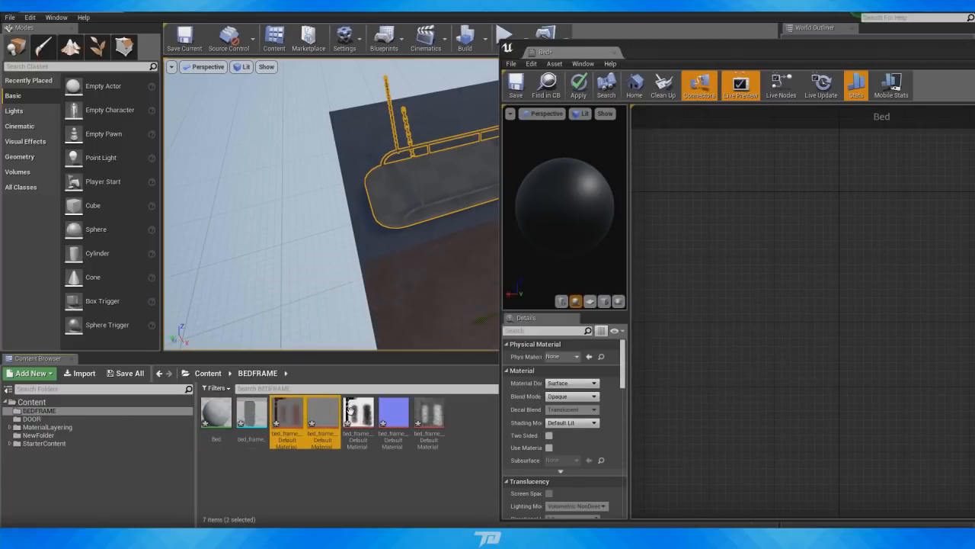
left_click(433, 413, "ctrl")
left_click(408, 435, "ctrl")
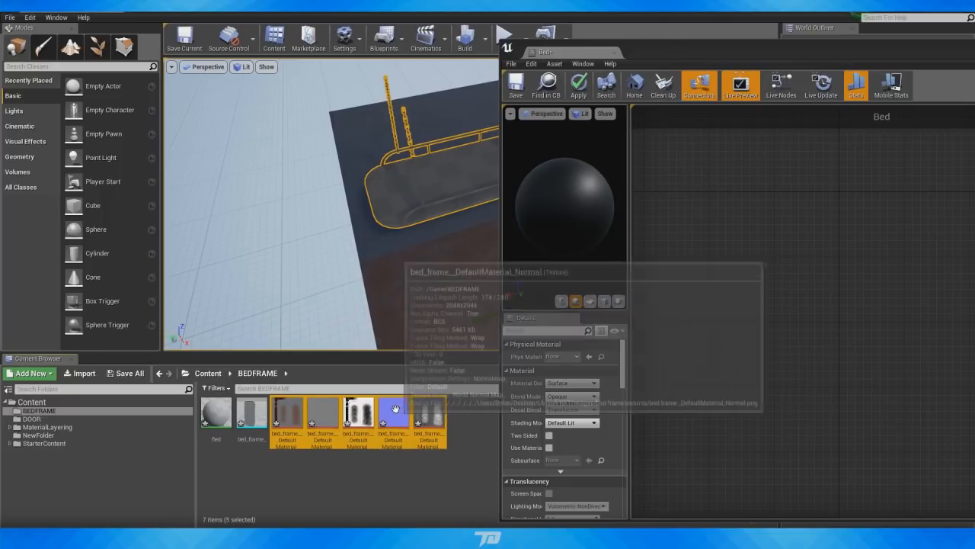
left_click(330, 421, "ctrl")
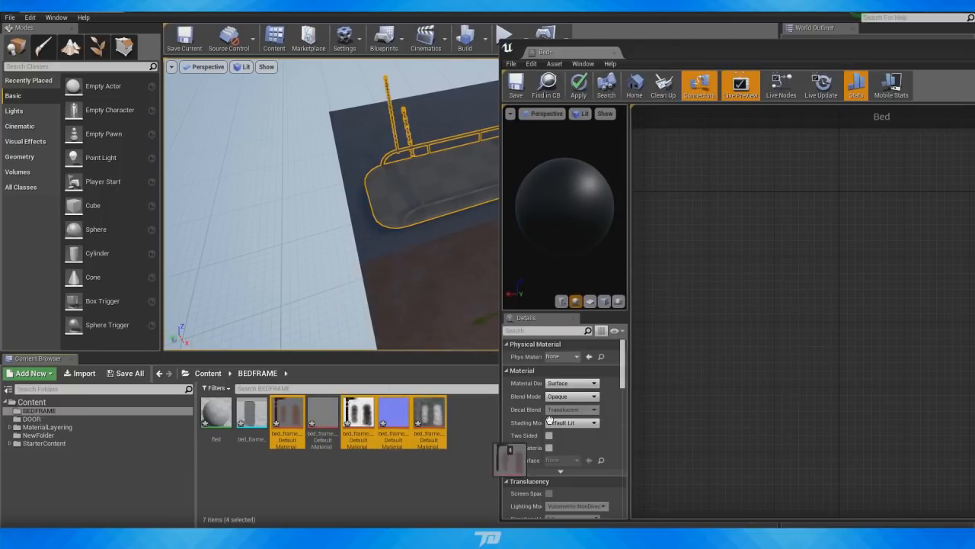
left_click_drag(549, 421, 714, 286)
left_click_drag(844, 47, 447, 1)
- Spread out the four texture sample nodes and connect the color texture to the Bed material's Base Color
left_click_drag(341, 307, 349, 385)
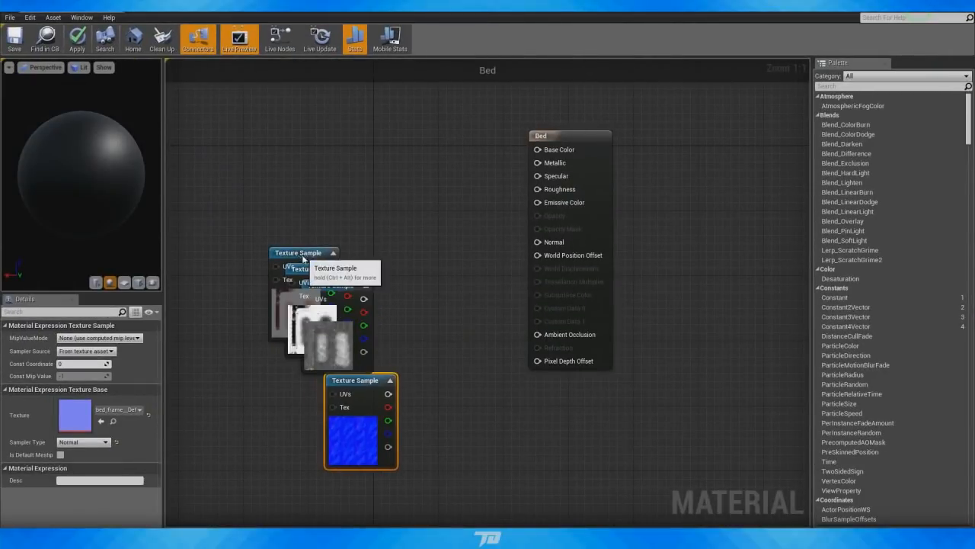
left_click_drag(299, 253, 537, 149)
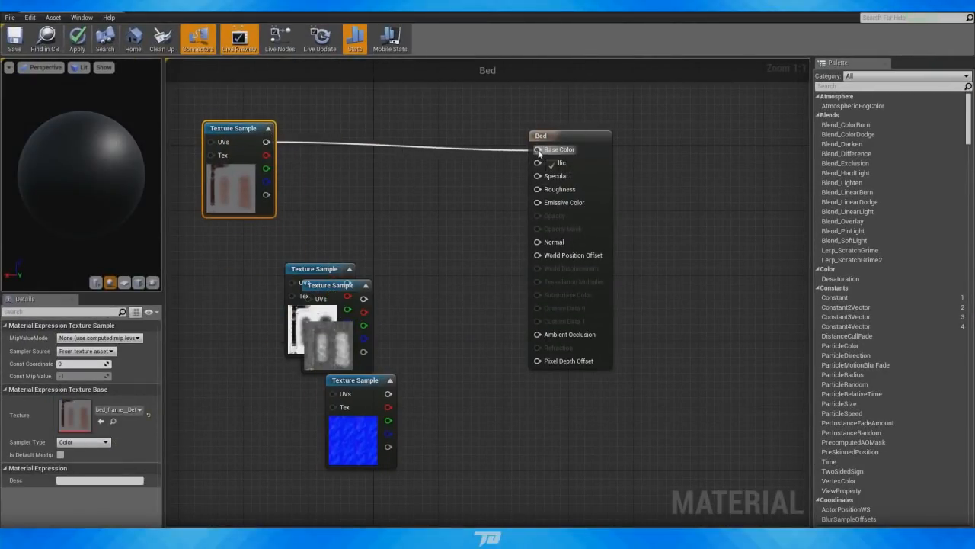
left_click_drag(315, 271, 211, 252)
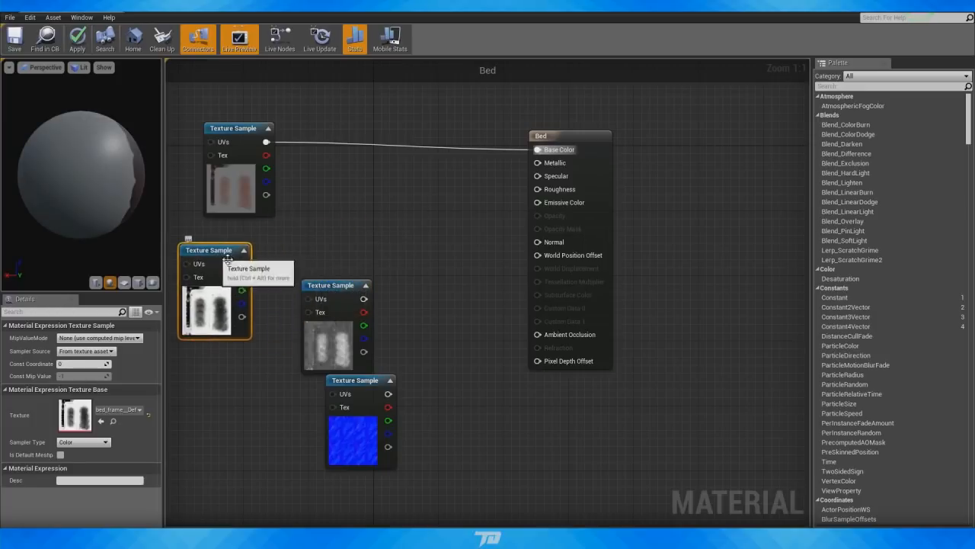
left_click(358, 293)
left_click_drag(336, 283, 335, 241)
left_click_drag(358, 380, 366, 380)
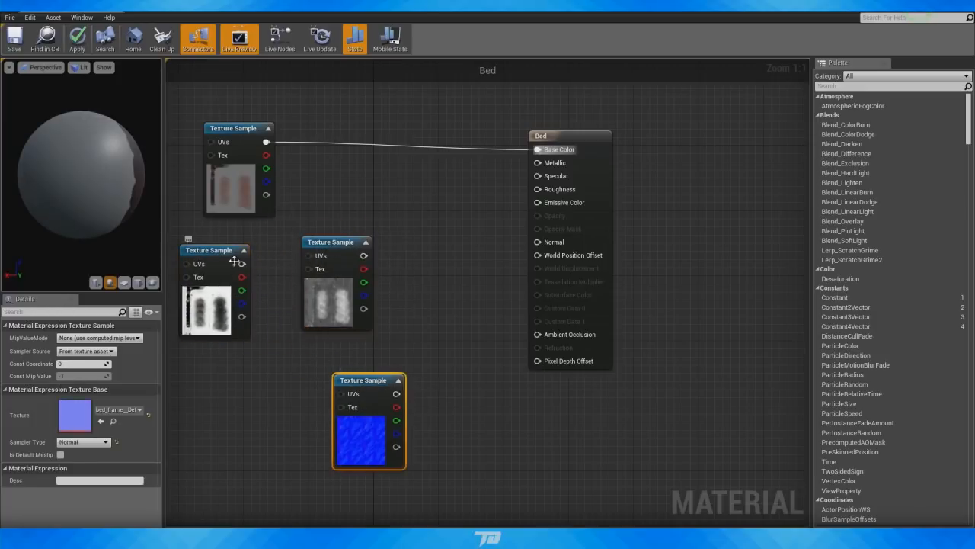
- Connect the black-and-white texture to Metallic, the blue normal map to Normal and the grey texture to Roughness
left_click_drag(242, 263, 538, 163)
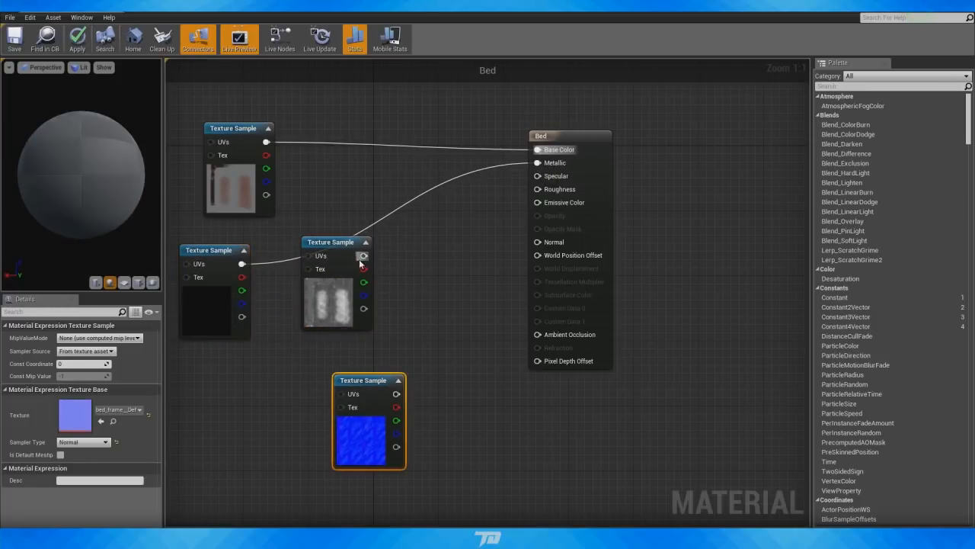
left_click_drag(359, 246, 324, 287)
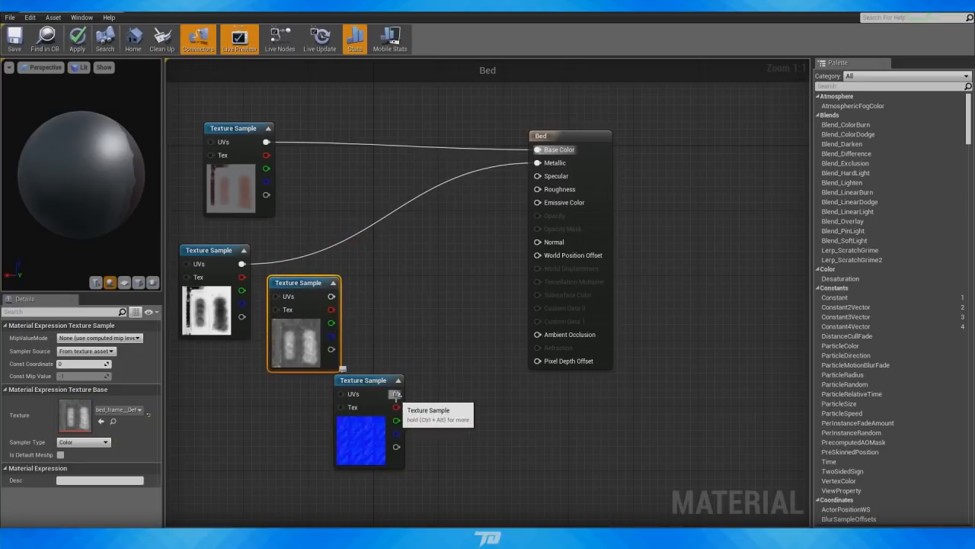
left_click_drag(396, 393, 539, 241)
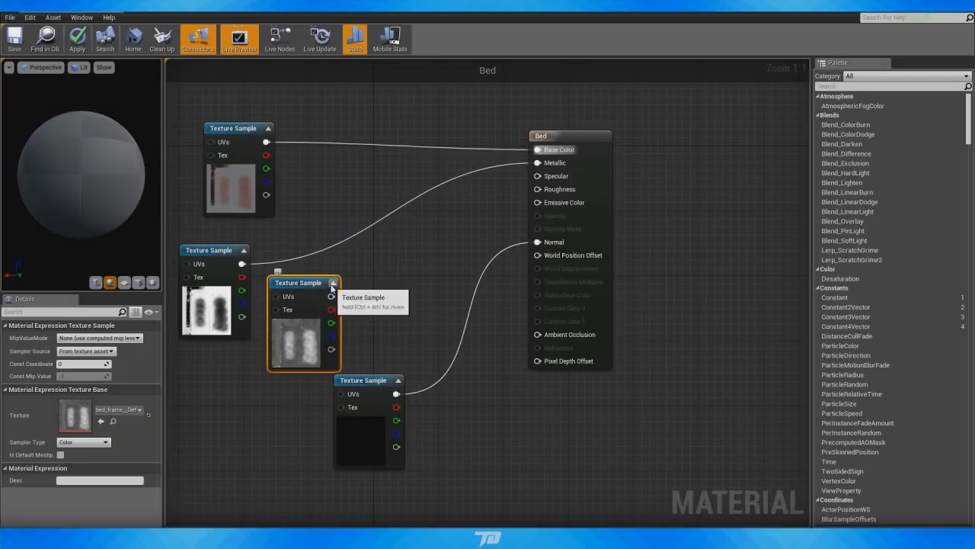
left_click_drag(331, 295, 538, 188)
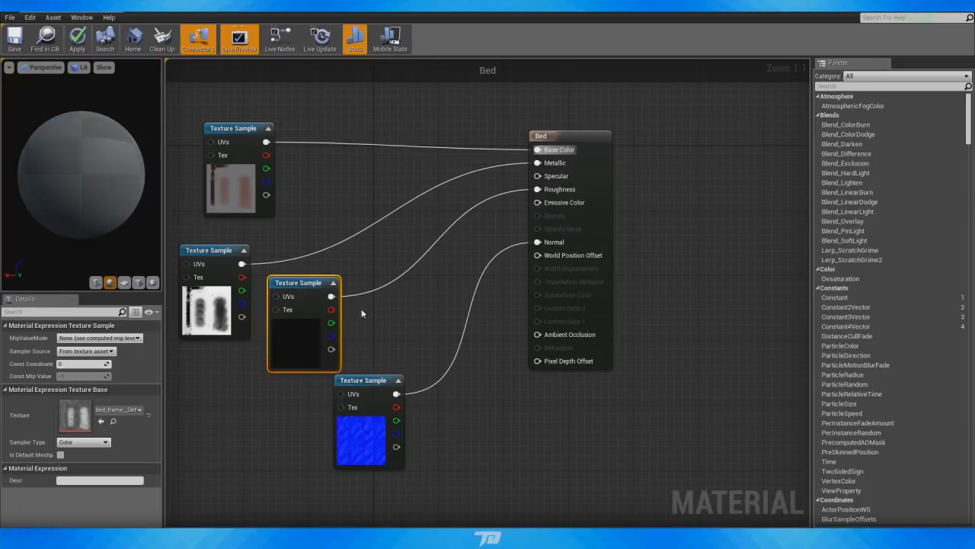
- Save the Bed material and apply it to the bed frame in the level
mouse_move(112, 168)
left_mouse_down()
mouse_move(133, 178)
mouse_move(107, 173)
left_mouse_up()
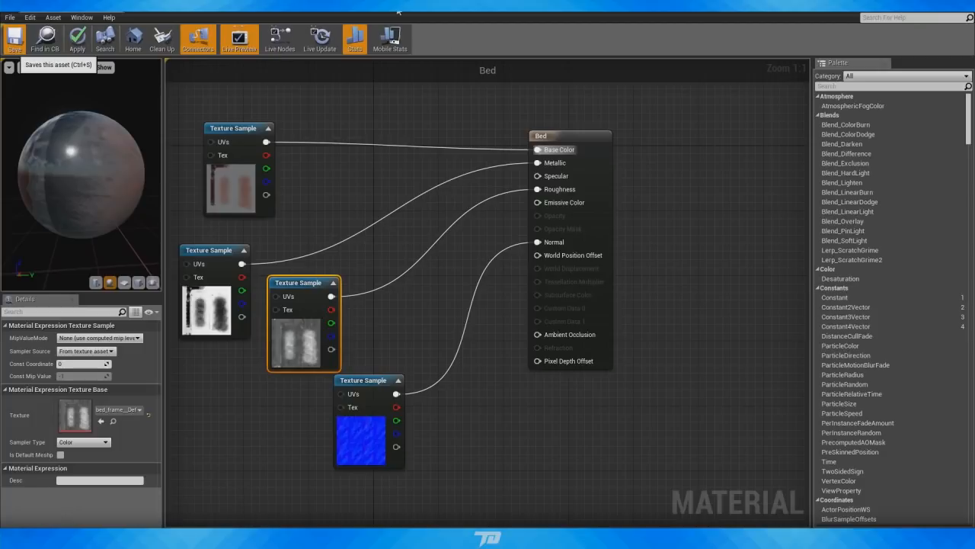
key("ctrl+s")
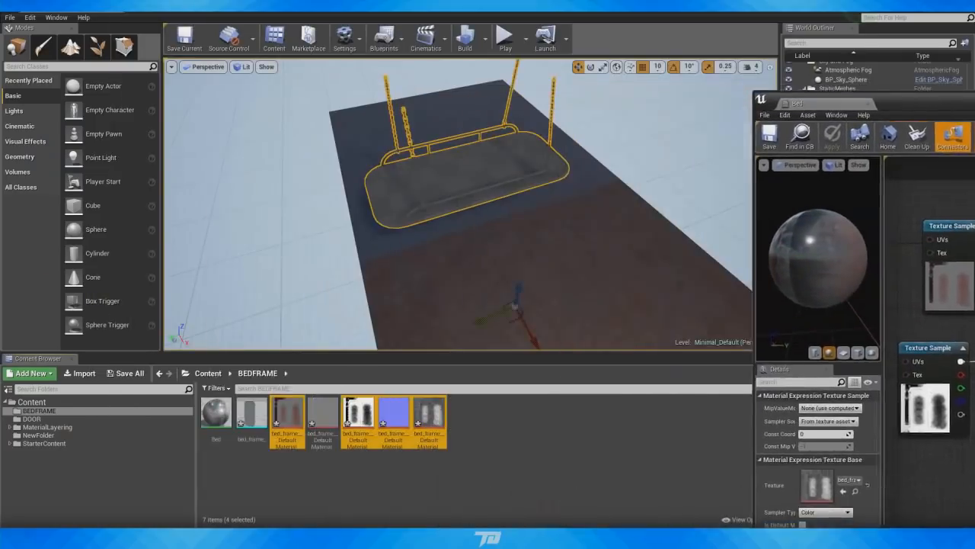
left_click_drag(215, 412, 514, 225)
- Move the directional Light Source down close above the bed frame
right_click_drag(419, 203, 419, 204)
left_click(477, 156)
left_click(473, 145)
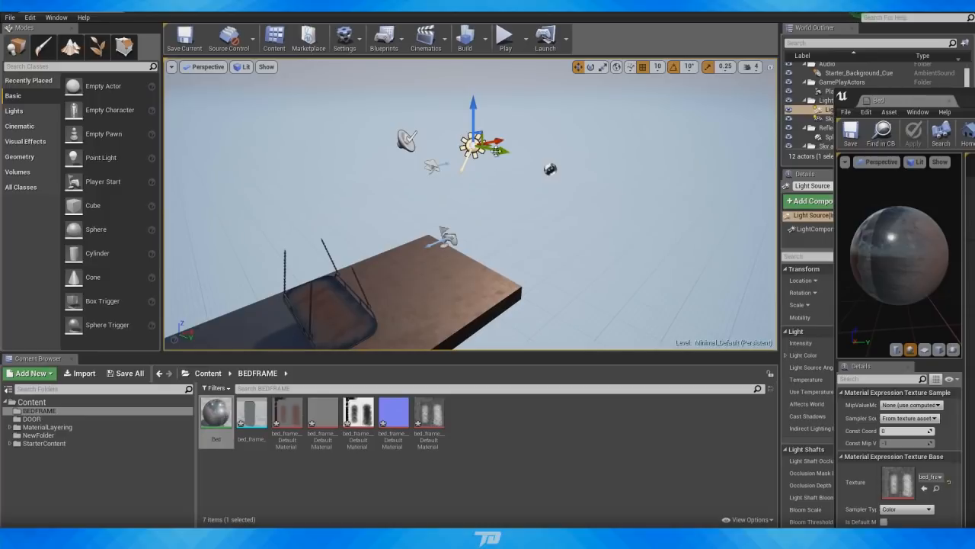
left_click_drag(473, 145, 339, 186)
left_click_drag(274, 152, 291, 245)
right_click_drag(408, 139, 408, 138)
right_click_drag(366, 273, 366, 273)
- Rotate the Light Source horizontally so it lights the bed frame from a different direction
key("e")
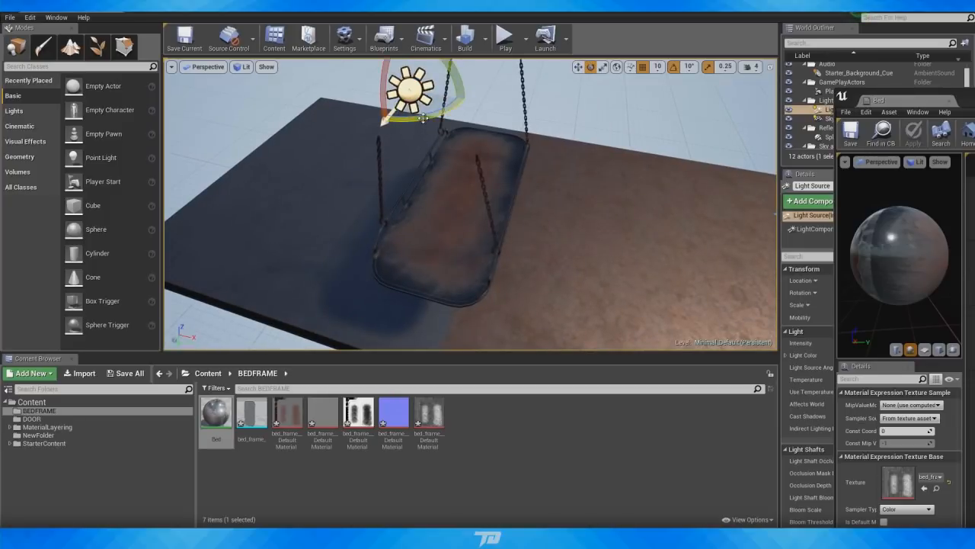
mouse_move(423, 118)
left_mouse_down()
mouse_move(469, 121)
mouse_move(414, 122)
left_mouse_up()
key("w")
right_click_drag(413, 122, 413, 122)
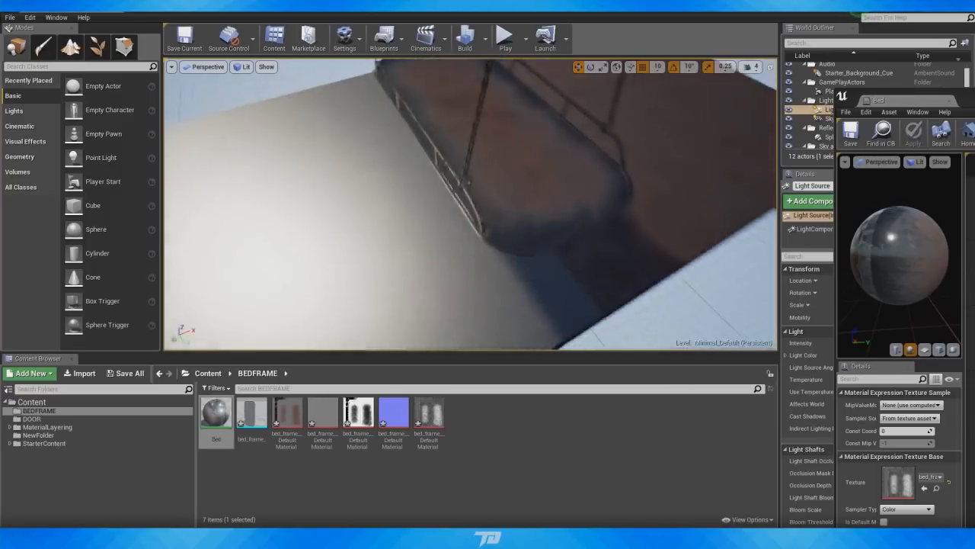
- Compare the bed frame's rendering in the level with its appearance in Substance Painter from several angles
right_click_drag(331, 195, 332, 196)
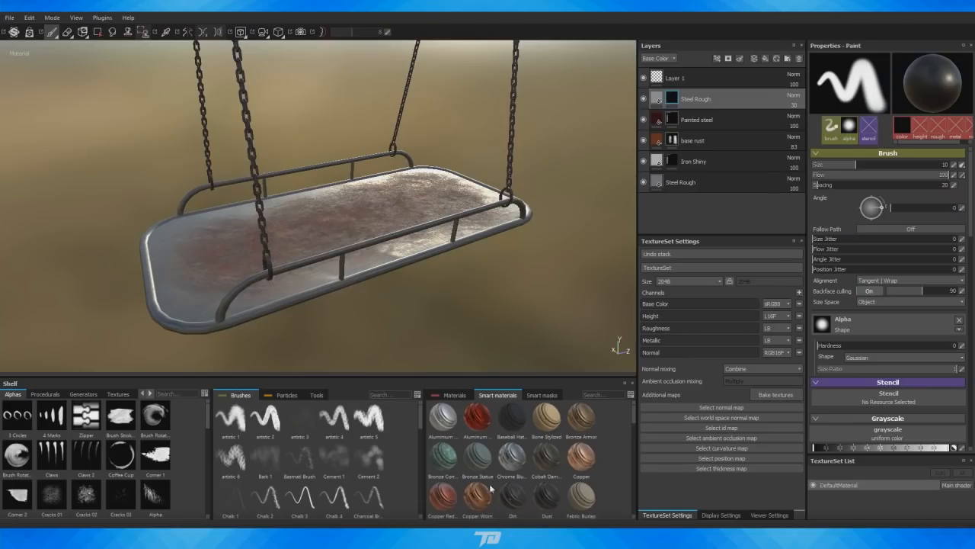
right_click(419, 271)
left_click(564, 170)
left_click_drag(558, 190, 499, 255, "alt")
right_click_drag(499, 255, 581, 237, "alt")
mouse_move(582, 237)
left_mouse_down("alt")
mouse_move(488, 213)
mouse_move(457, 194)
left_mouse_up("alt")
mouse_move(255, 236)
left_mouse_down("alt")
mouse_move(396, 297)
mouse_move(282, 206)
left_mouse_up("alt")
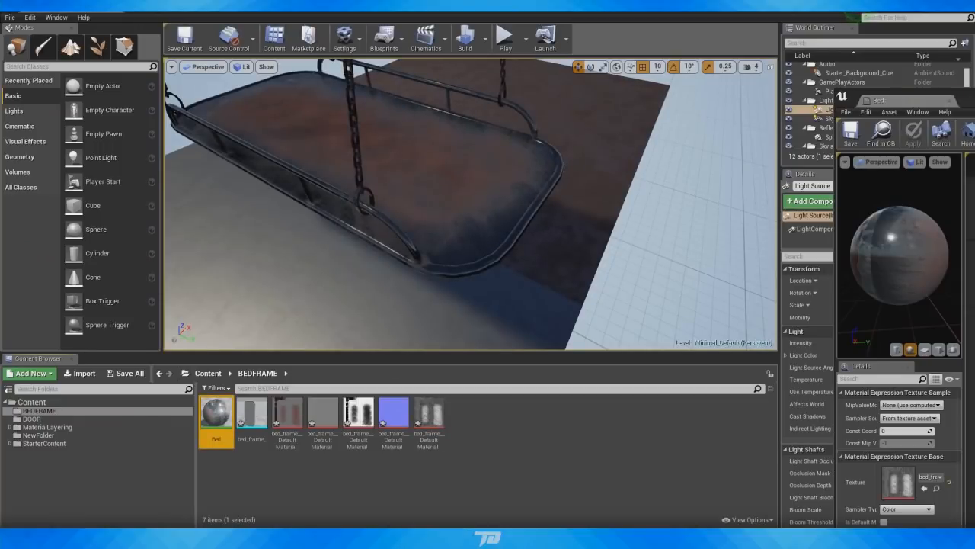
mouse_move(470, 221)
right_mouse_down()
mouse_move(427, 167)
mouse_move(488, 244)
mouse_move(434, 152)
mouse_move(450, 232)
mouse_move(445, 187)
mouse_move(453, 217)
right_mouse_up()
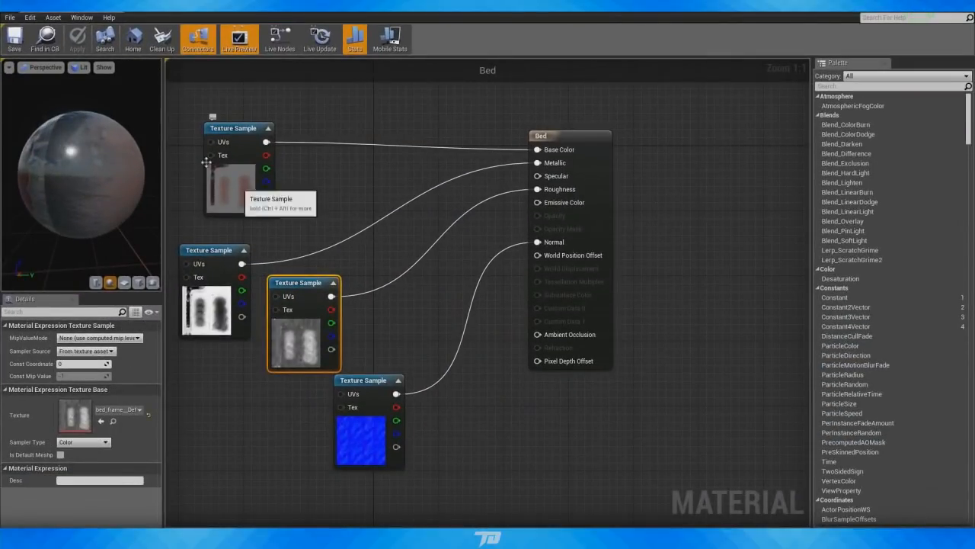
- Move the Bed result node farther from the textures and spread the base color, metallic and roughness Texture Samples apart
left_click_drag(584, 140, 712, 139)
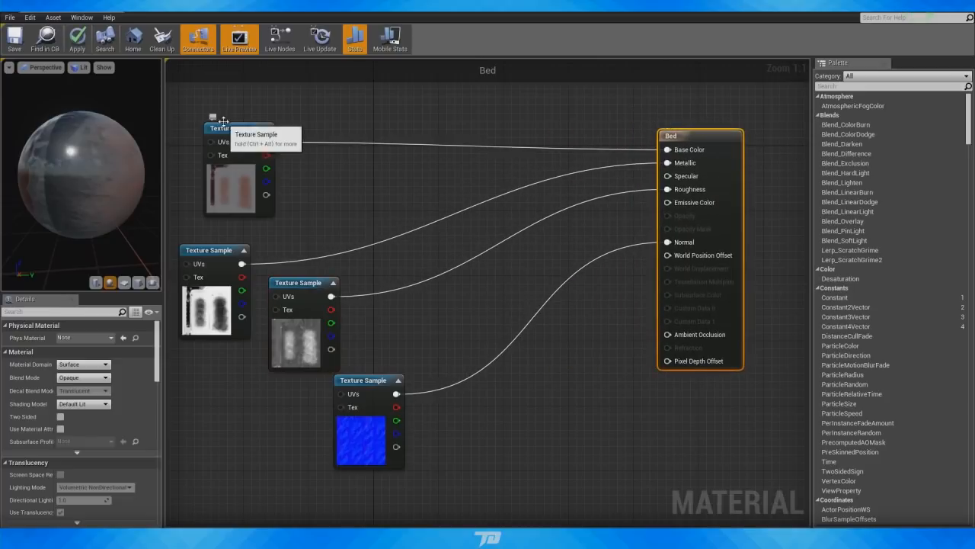
left_click_drag(227, 130, 227, 89)
left_click_drag(201, 269, 208, 212)
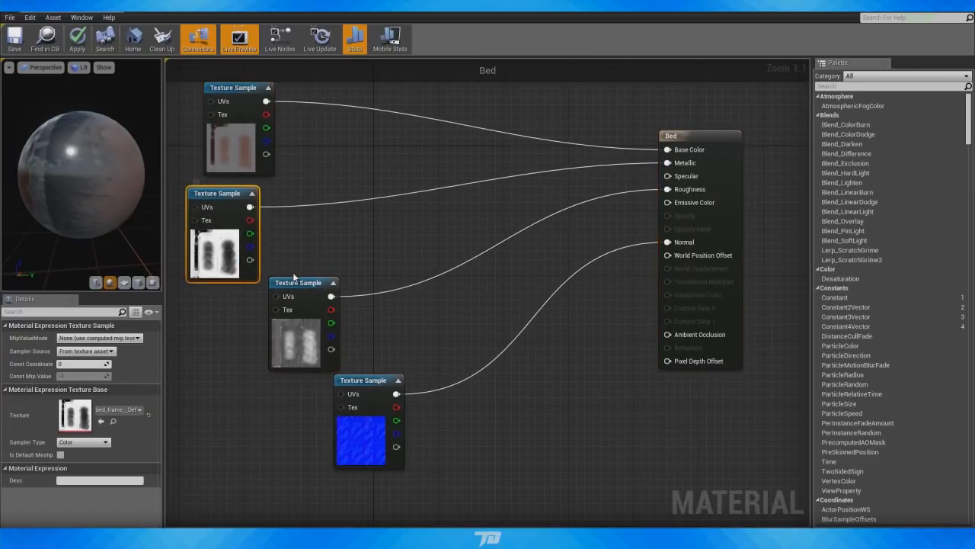
left_click_drag(298, 283, 265, 308)
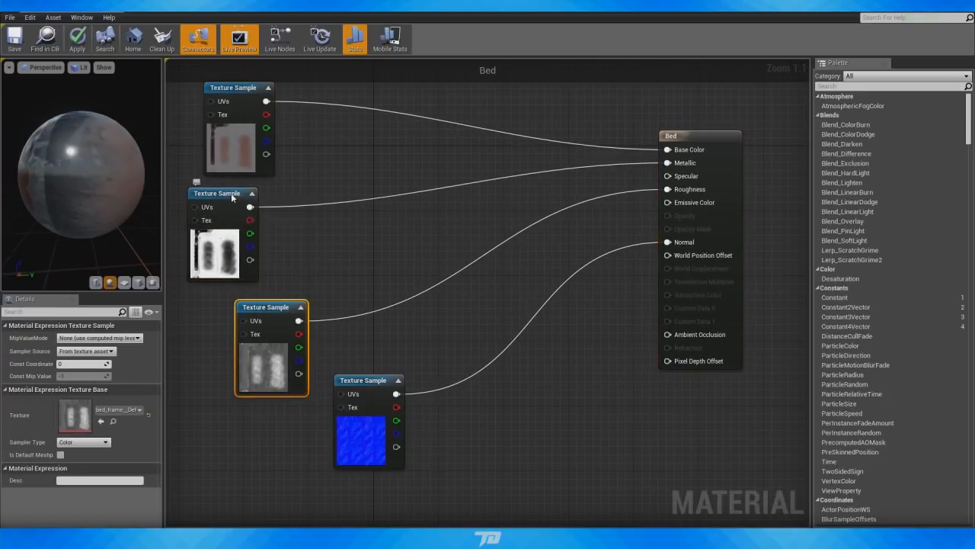
- Break the links from the metallic and roughness Texture Samples to the Bed material node
right_click(232, 195)
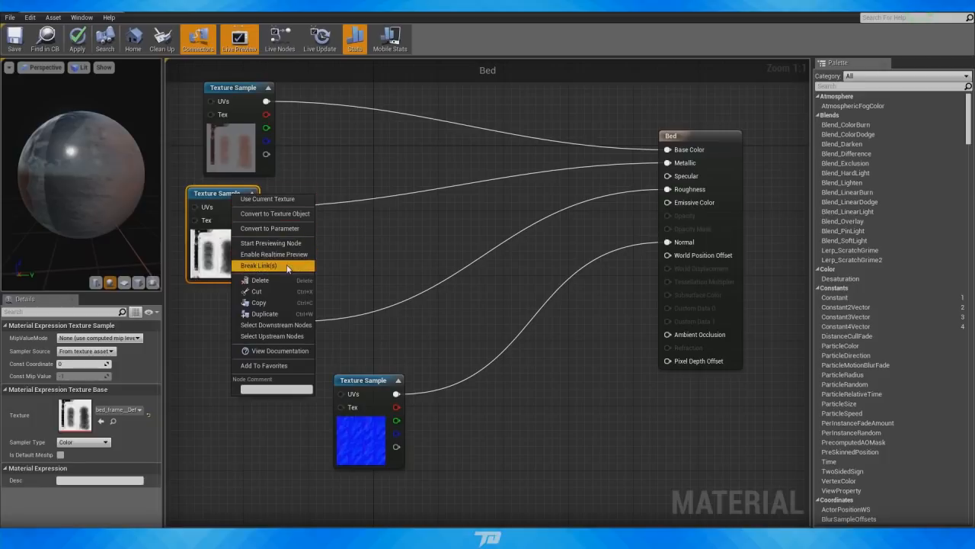
left_click(258, 265)
right_click(264, 311)
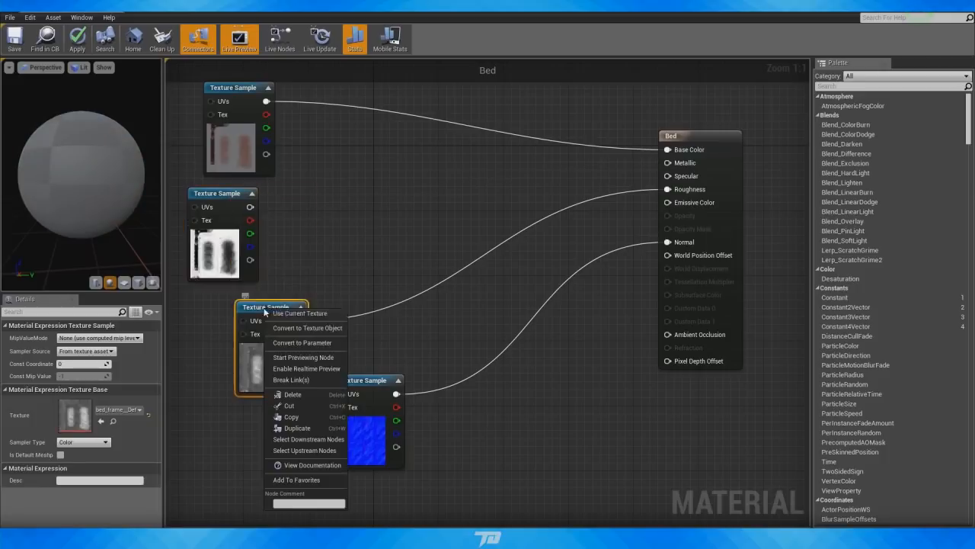
left_click(293, 379)
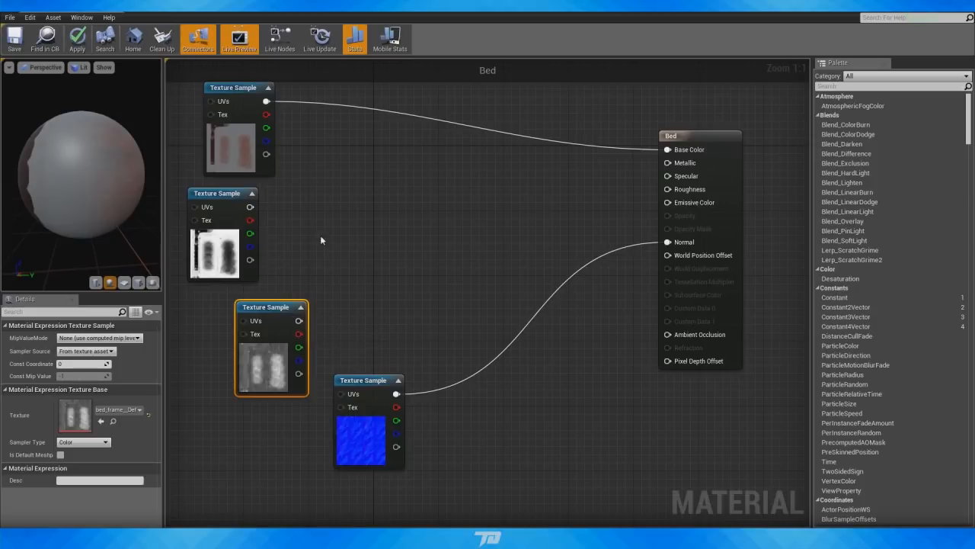
- Add a Multiply node and a Constant node beside the metallic Texture Sample
left_click(325, 200)
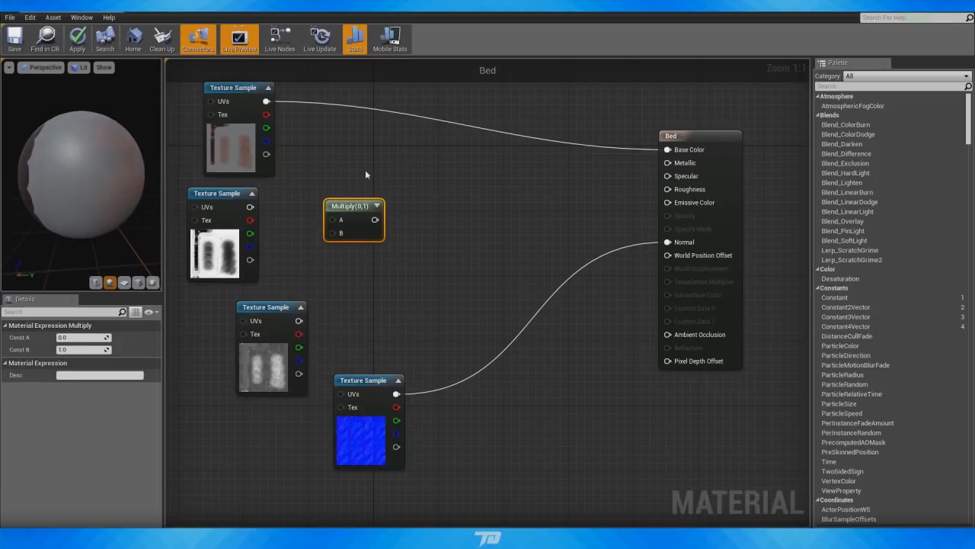
left_click_drag(347, 208, 362, 204)
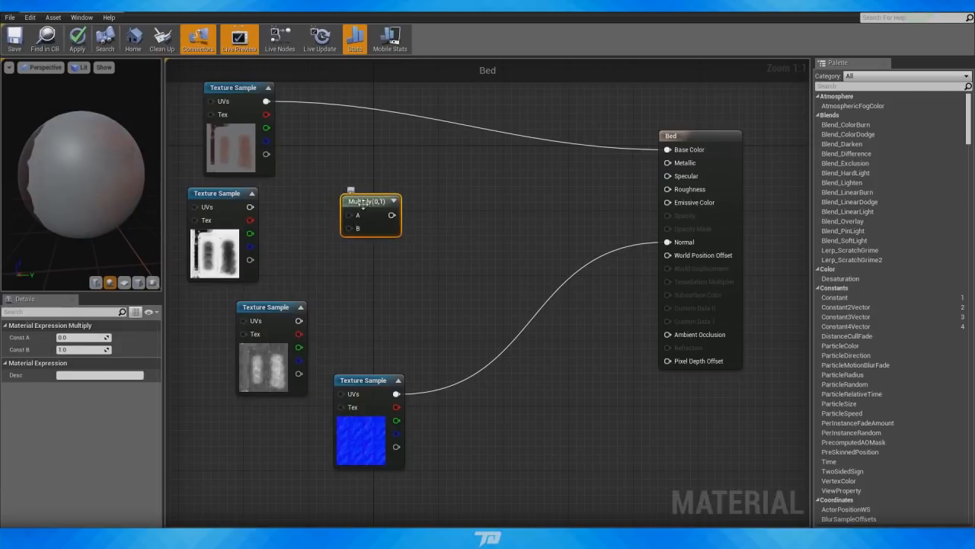
key("1")
left_click(365, 270)
left_click_drag(381, 277, 351, 278)
mouse_move(340, 275)
left_mouse_down()
mouse_move(365, 275)
mouse_move(339, 268)
left_mouse_up()
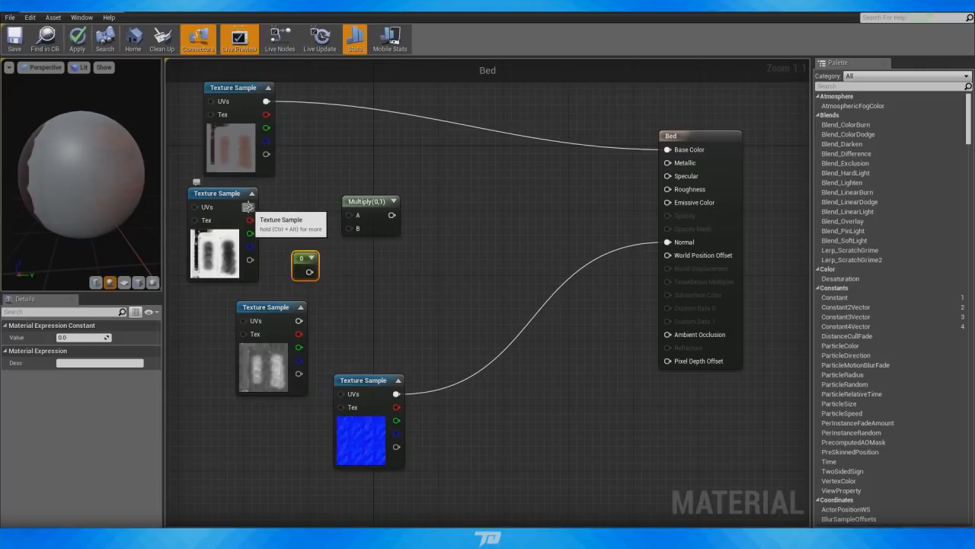
- Connect the metallic texture and the constant to Multiply inputs A and B, and the Multiply output to Metallic
left_click_drag(250, 207, 352, 216)
left_click_drag(309, 272, 424, 215)
left_click_drag(659, 178, 667, 162)
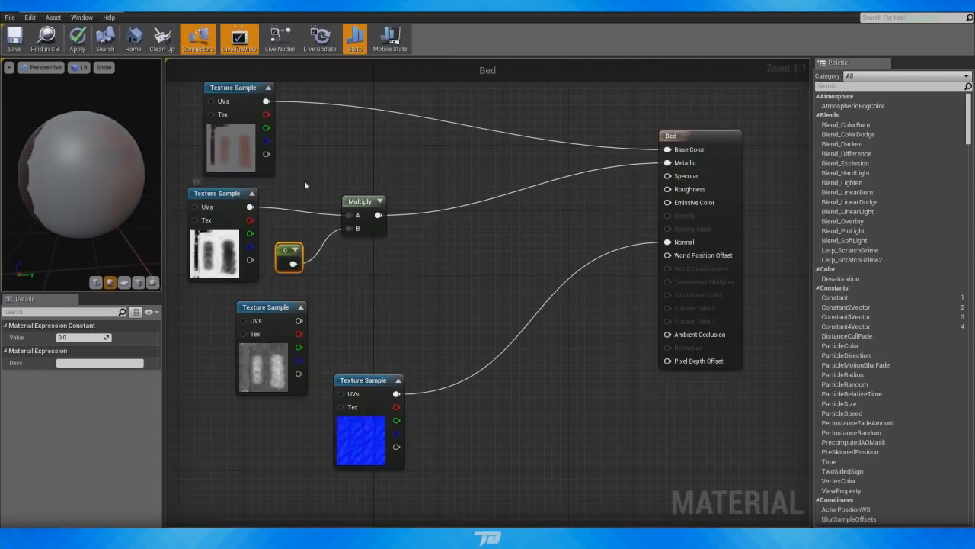
- Try different values for the metallic constant, ending at about 2.251, while checking the preview sphere
left_click_drag(84, 176, 45, 177)
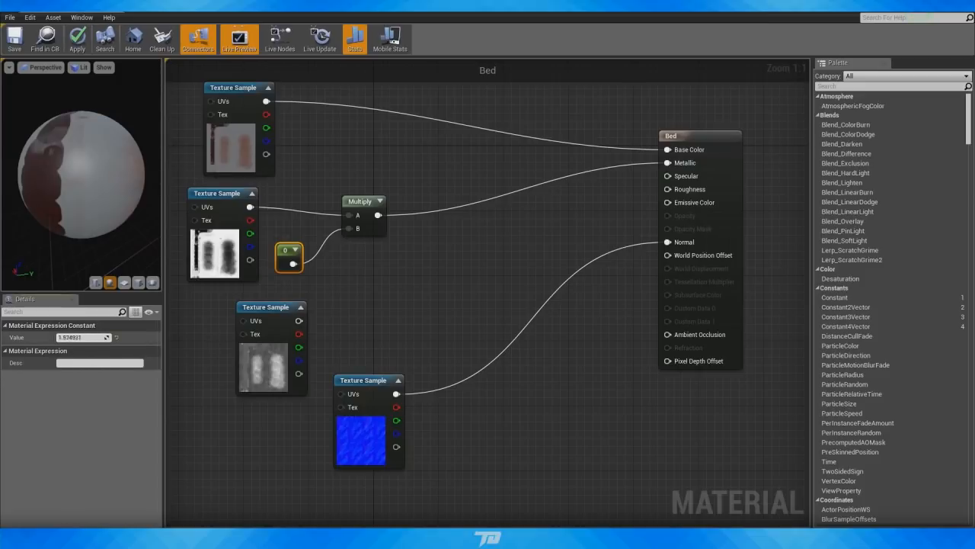
left_click_drag(14, 338, 100, 337)
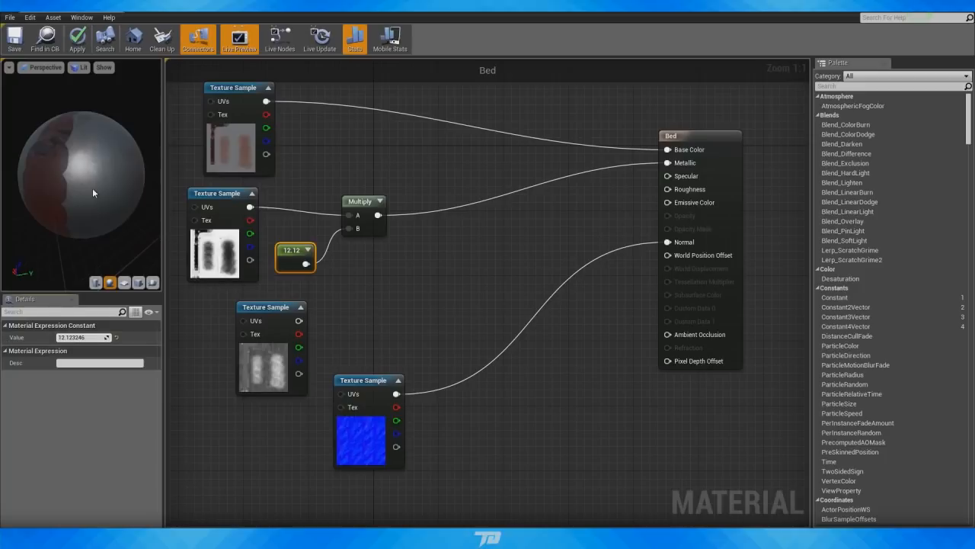
left_click_drag(92, 181, 152, 183)
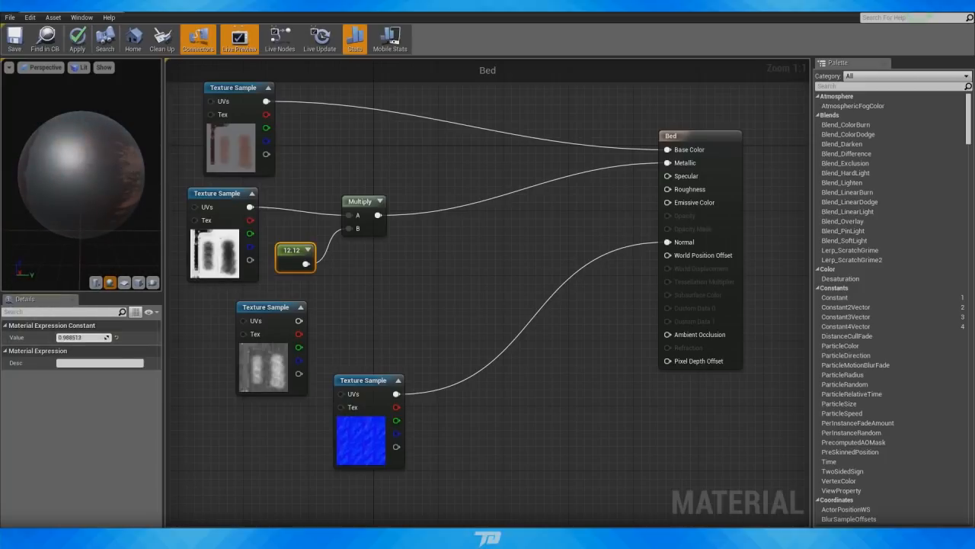
left_click_drag(83, 338, 80, 337)
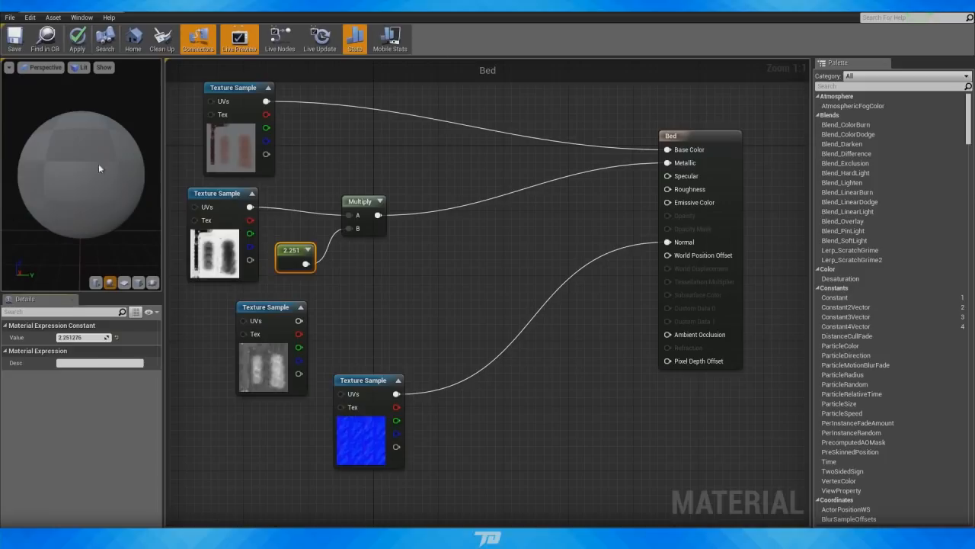
left_click_drag(102, 205, 153, 197)
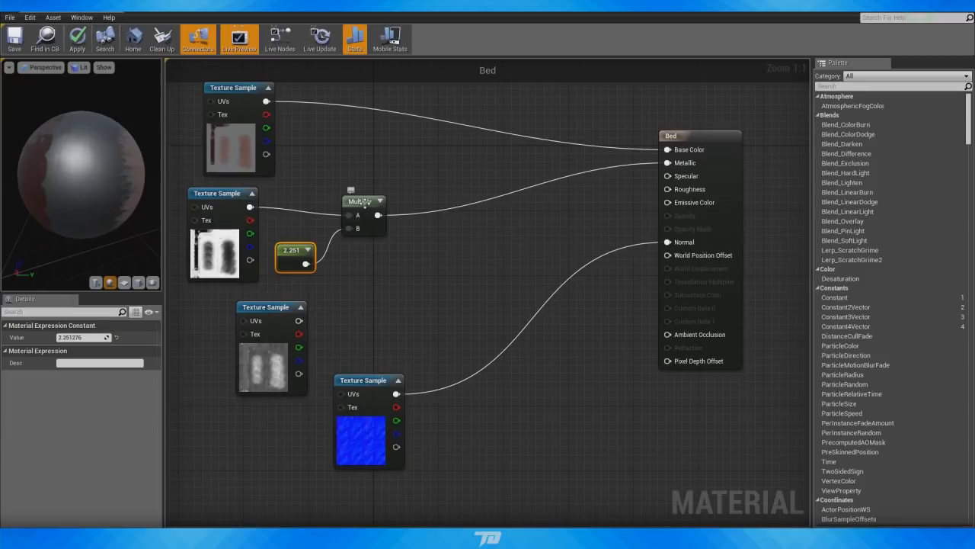
- Reposition the roughness Texture Sample and add a Multiply node and a Constant node beside it
left_click_drag(254, 312, 226, 320)
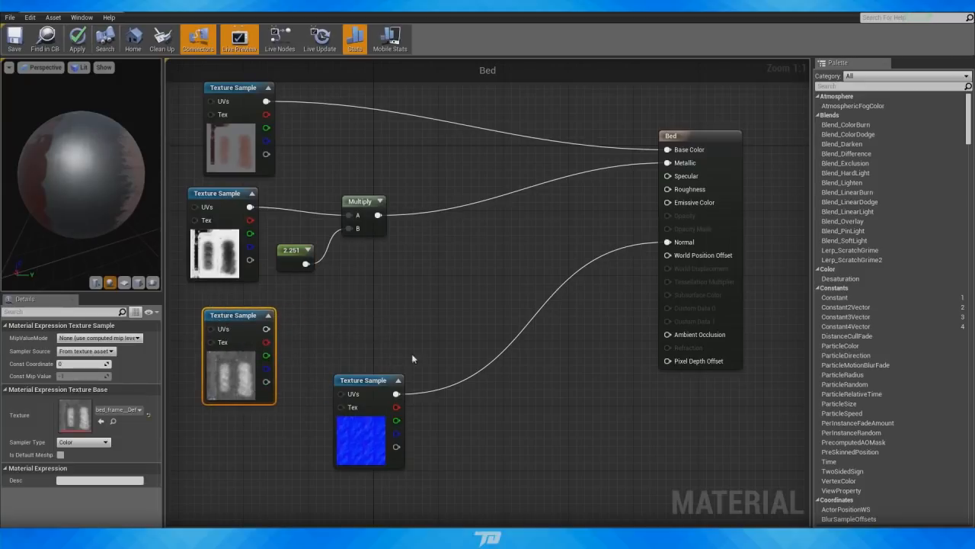
left_click(397, 326)
left_click_drag(425, 327, 394, 310)
left_click(298, 343)
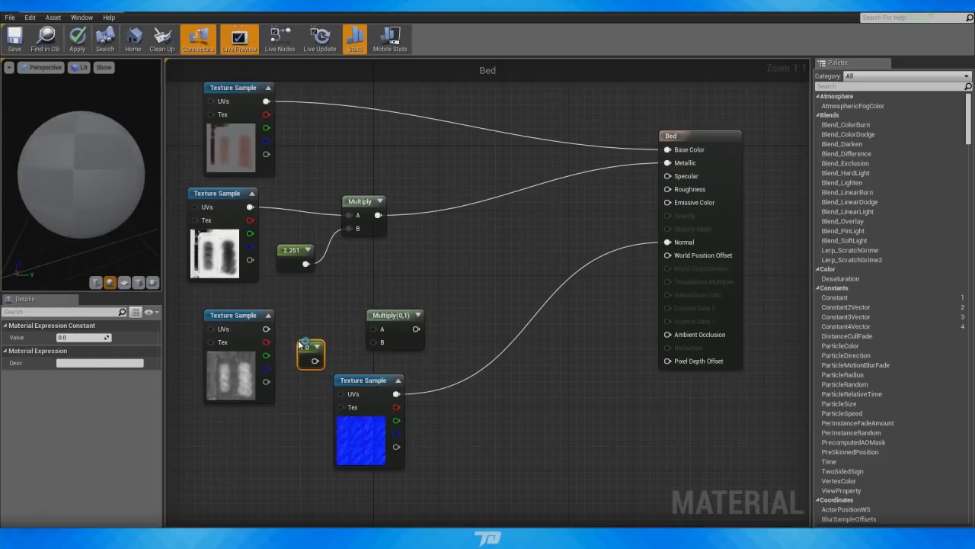
mouse_move(309, 348)
left_mouse_down()
mouse_move(296, 332)
mouse_move(295, 349)
mouse_move(309, 331)
left_mouse_up()
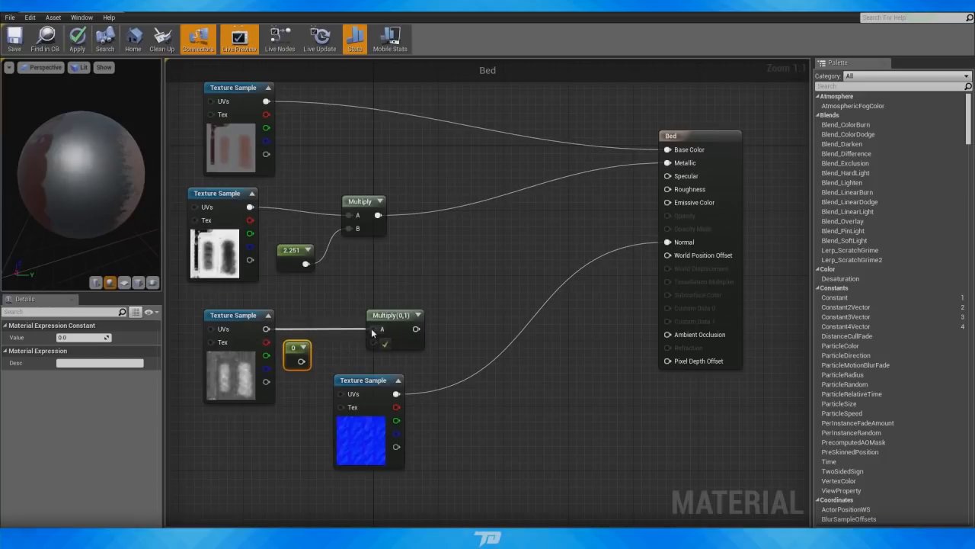
- Connect the roughness texture and its constant to Multiply inputs A and B, and the Multiply output to Roughness
left_click_drag(372, 332, 374, 329)
left_click_drag(301, 361, 672, 189)
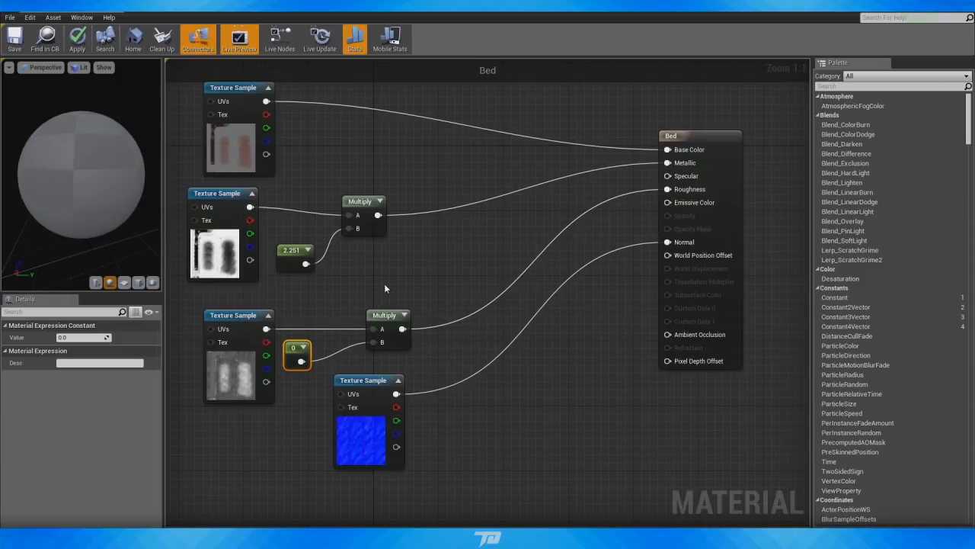
mouse_move(67, 184)
left_mouse_down()
mouse_move(45, 182)
mouse_move(61, 177)
left_mouse_up()
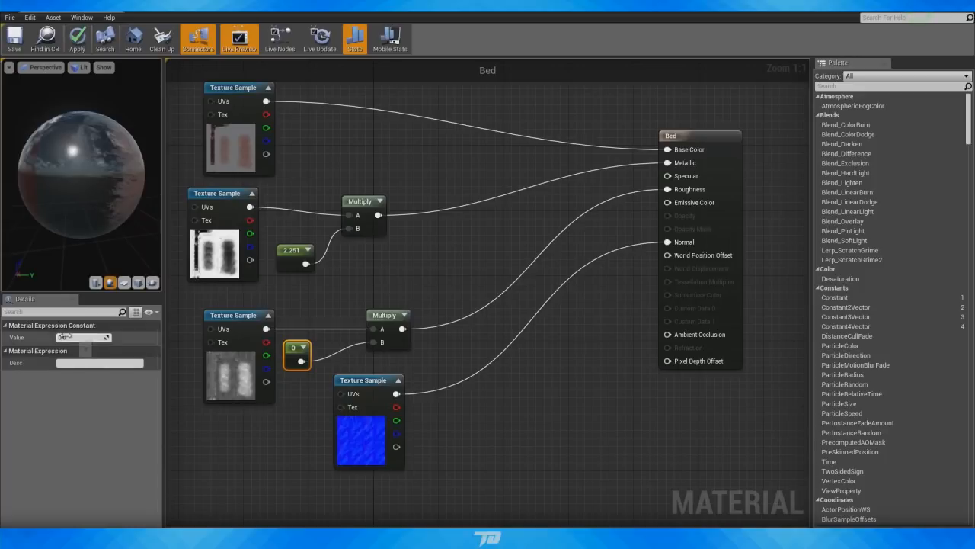
- Try different values for the roughness constant, ending at about 10.9, while checking the preview sphere
left_click_drag(80, 338, 83, 338)
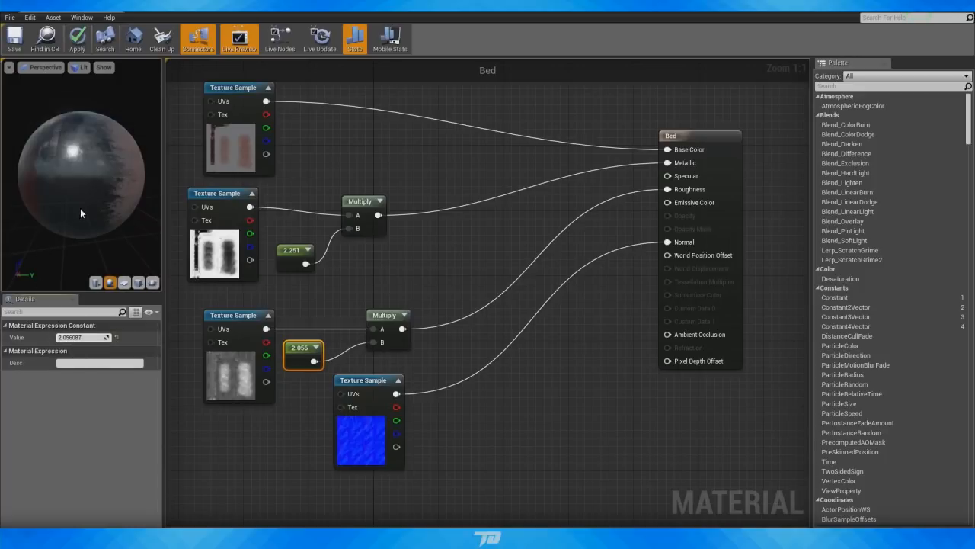
left_click_drag(80, 208, 52, 205)
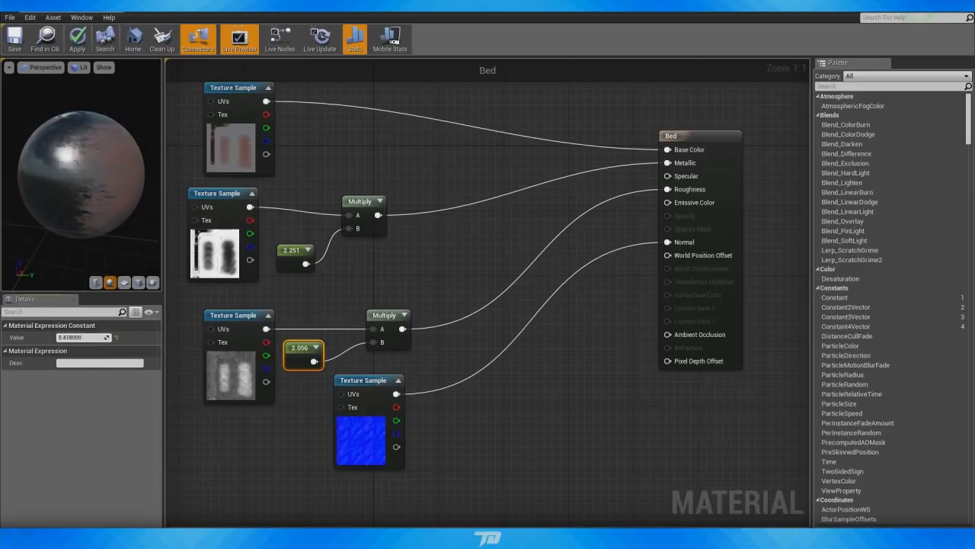
left_click_drag(79, 337, 82, 337)
left_click_drag(103, 198, 38, 192)
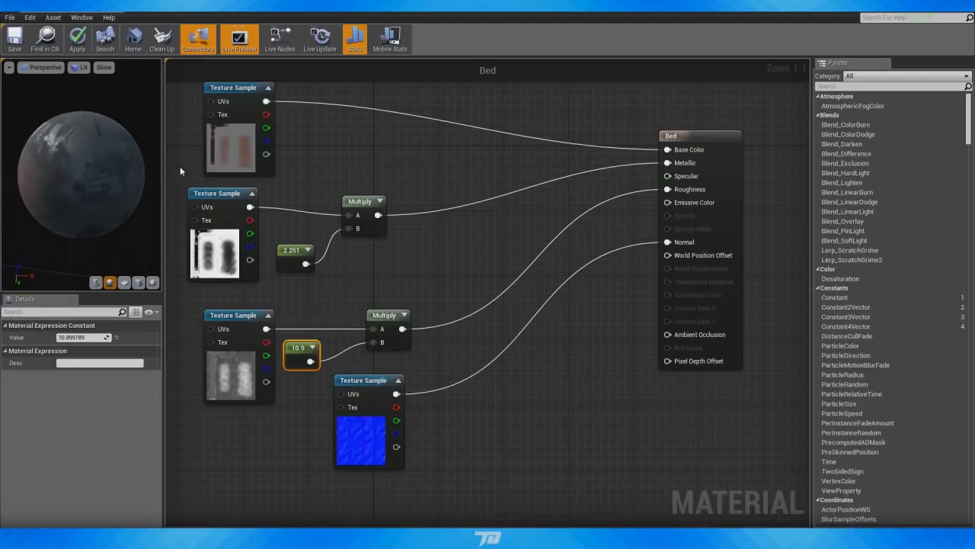
left_click_drag(141, 183, 221, 235)
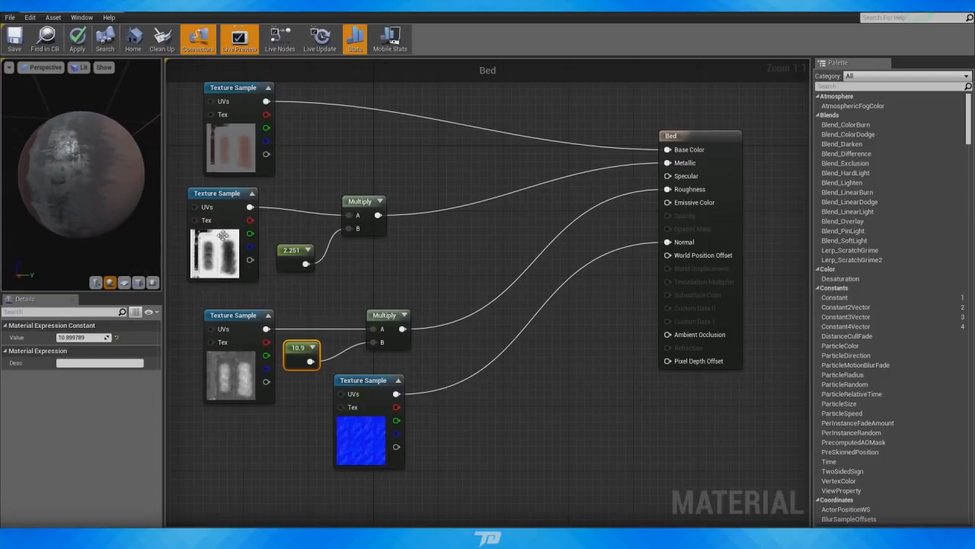
- Lower the metallic constant to about 0.927 and check the preview sphere from another side
left_click(294, 255)
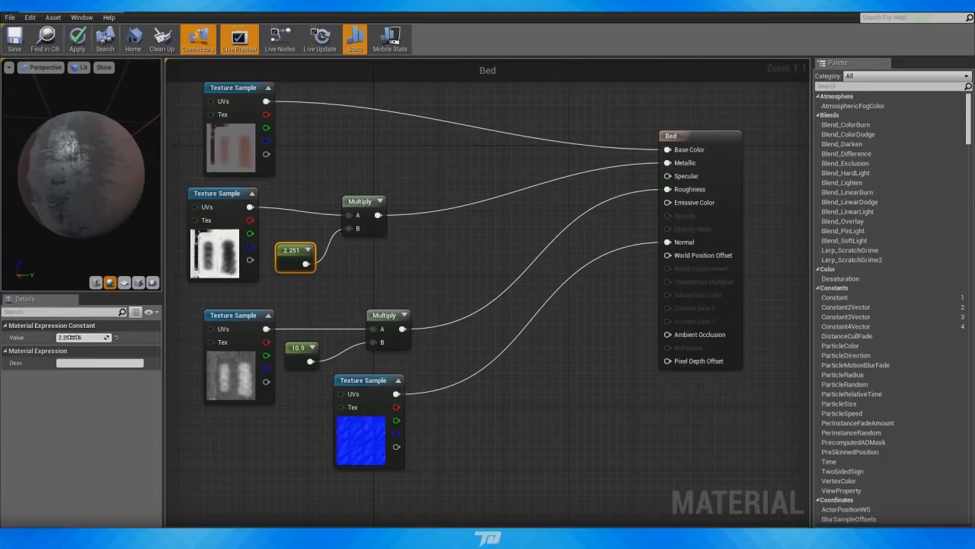
left_click_drag(76, 337, 74, 337)
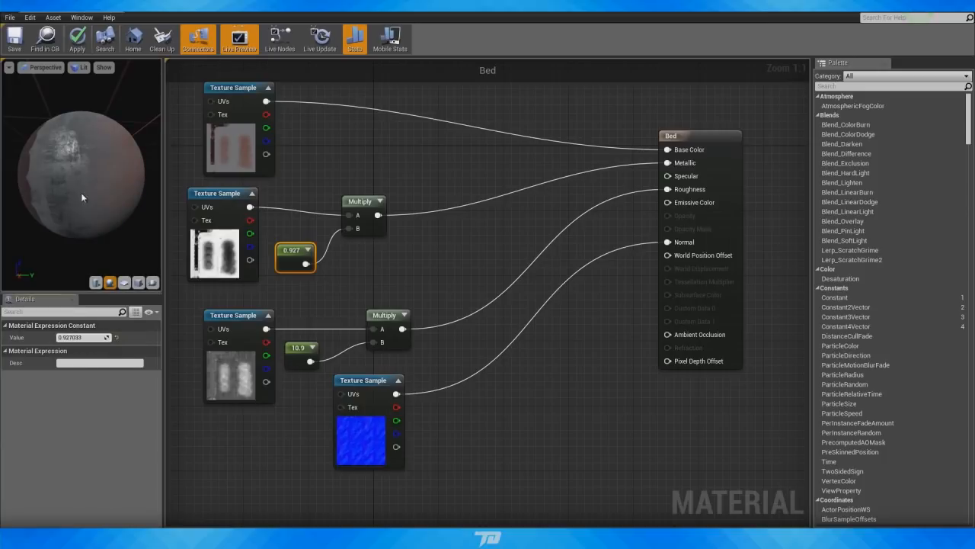
left_click_drag(83, 196, 194, 332)
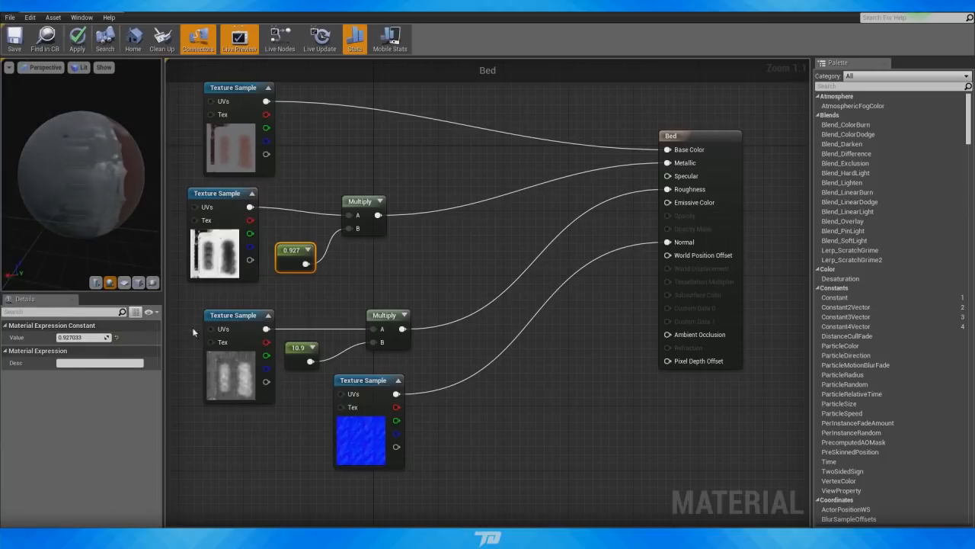
- Adjust the roughness constant to about 8.287, checking the preview sphere from several sides
left_click(290, 345)
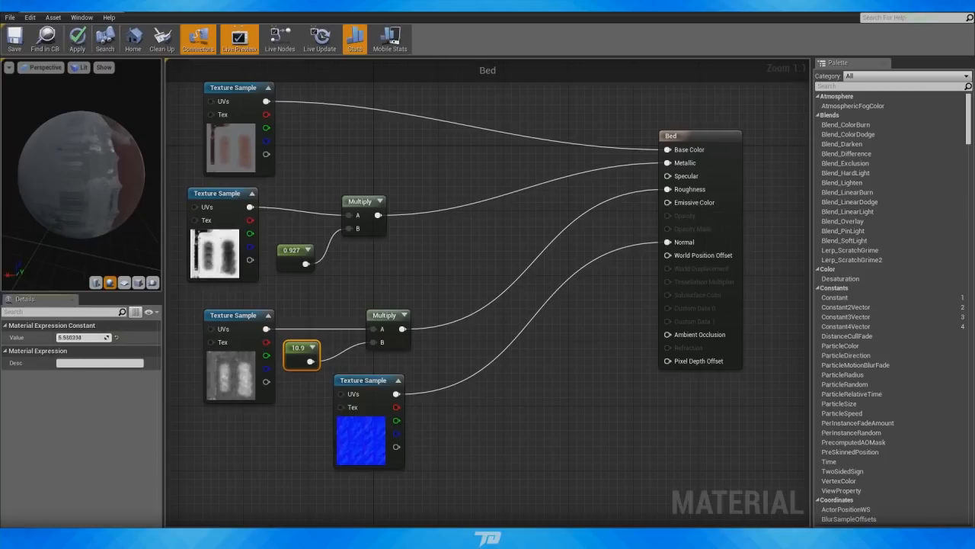
left_click_drag(82, 337, 113, 301)
left_click_drag(102, 192, 73, 204)
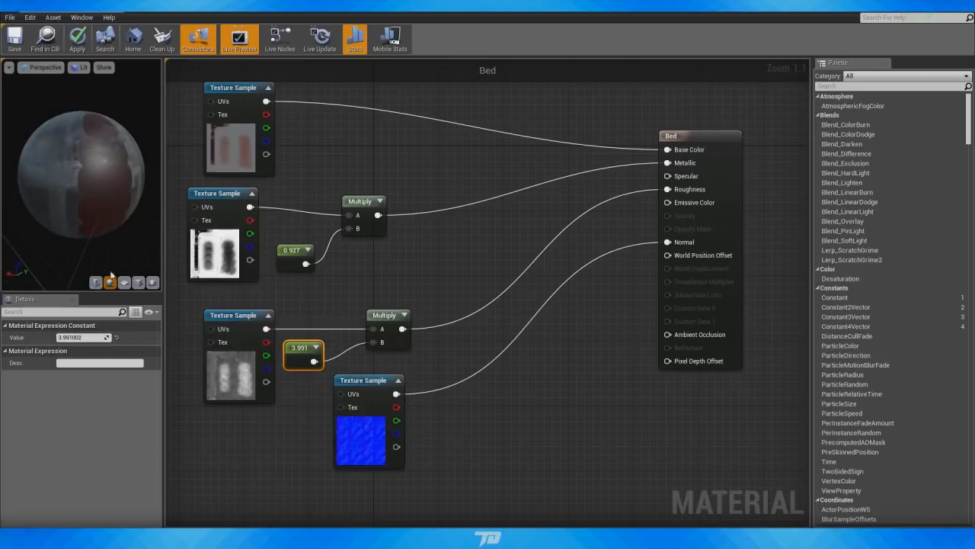
left_click_drag(83, 336, 90, 337)
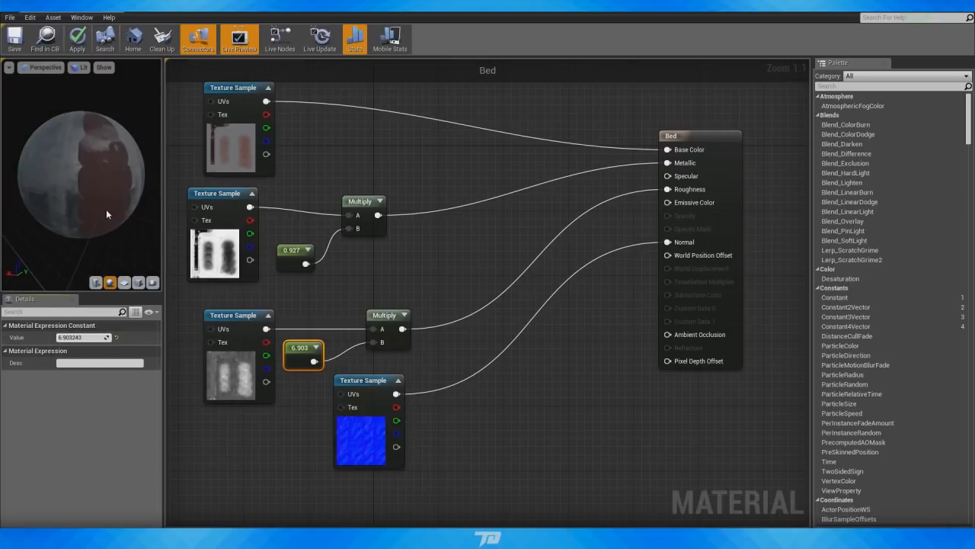
mouse_move(106, 209)
left_mouse_down()
mouse_move(137, 191)
mouse_move(110, 198)
left_mouse_up()
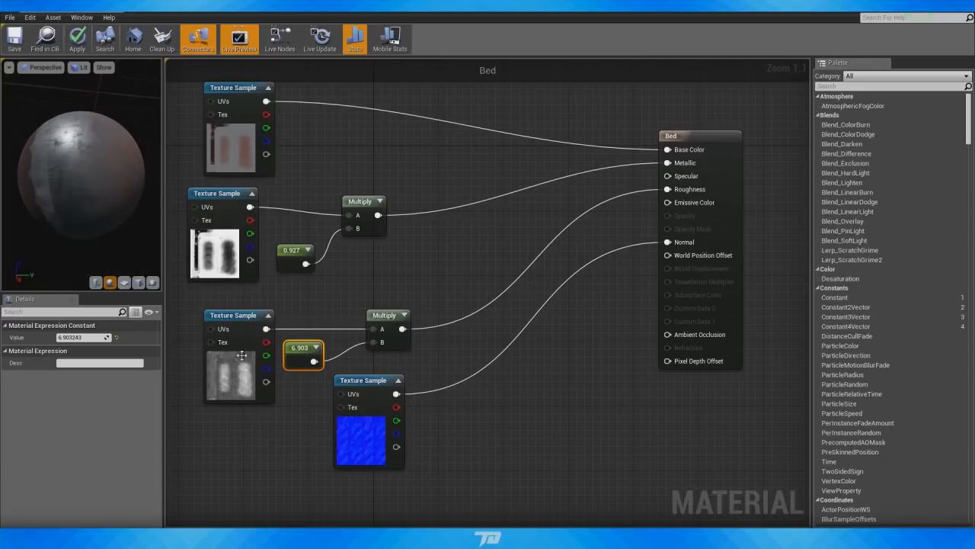
left_click_drag(69, 337, 73, 337)
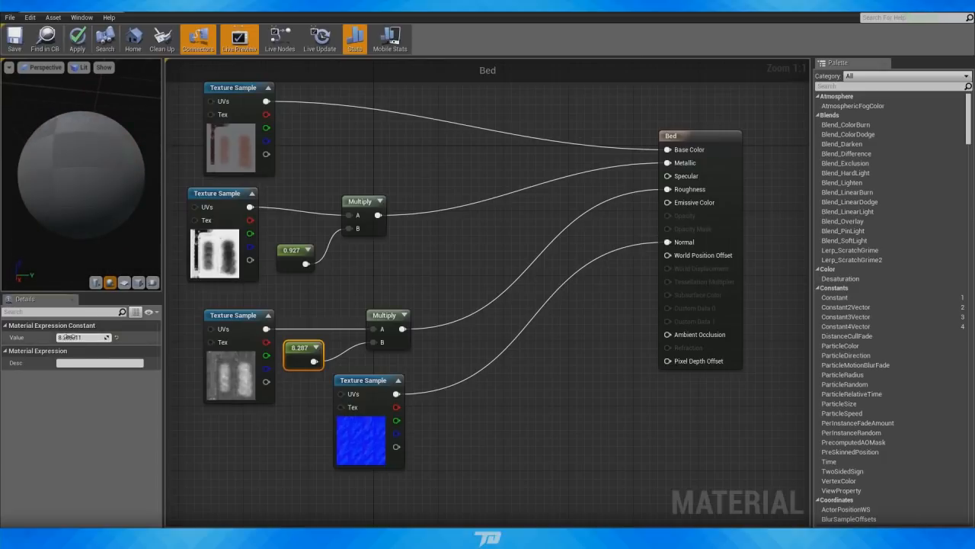
left_click_drag(81, 207, 122, 172)
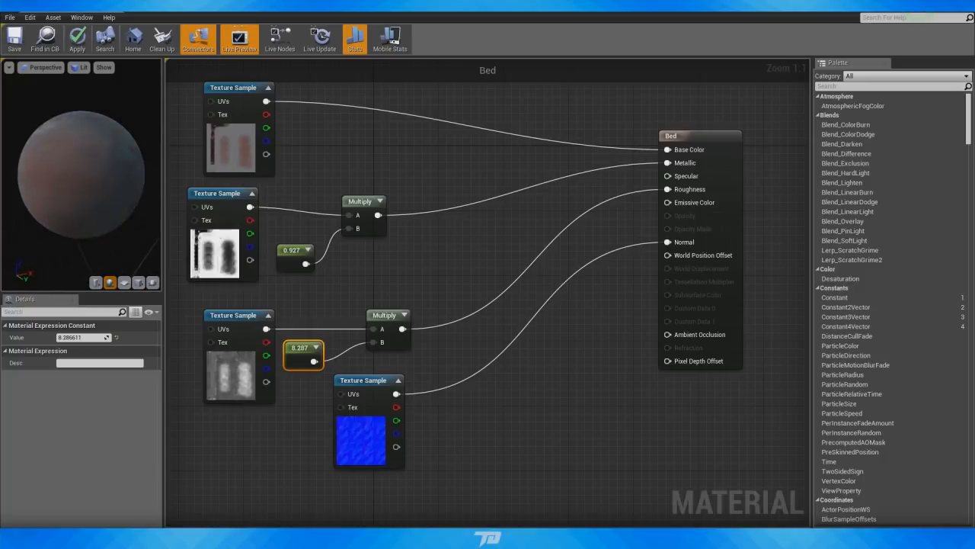
- Save the Bed material and move its editor window aside to inspect the bed frame in the level
left_click(13, 40)
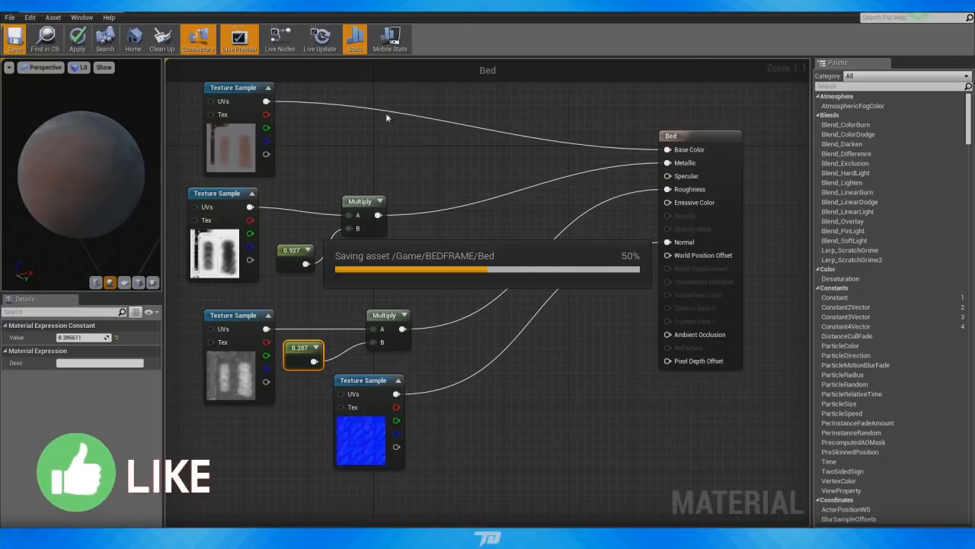
left_click_drag(467, 10, 974, 149)
right_click_drag(488, 229, 532, 261)
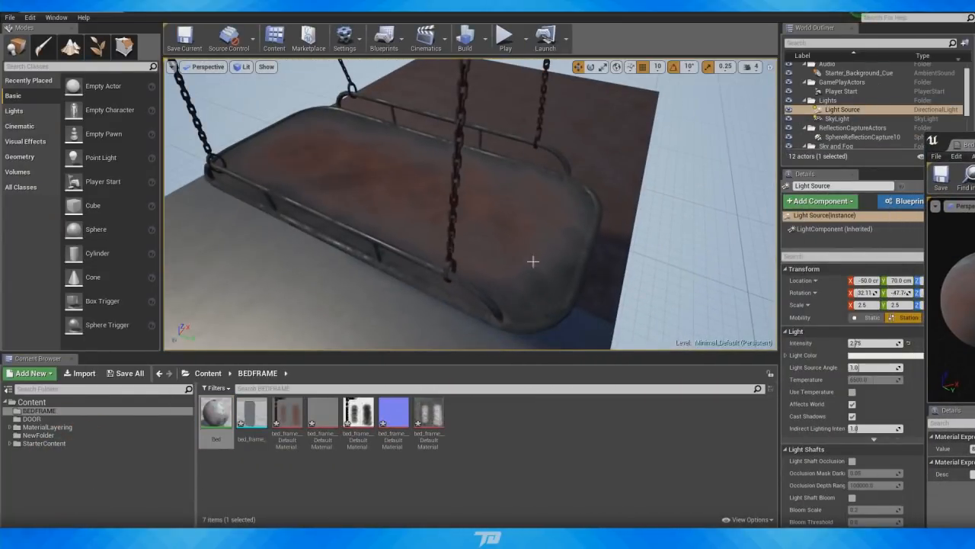
- Rotate the directional light above the bed frame to change how its surface is lit
right_click_drag(373, 183, 371, 92)
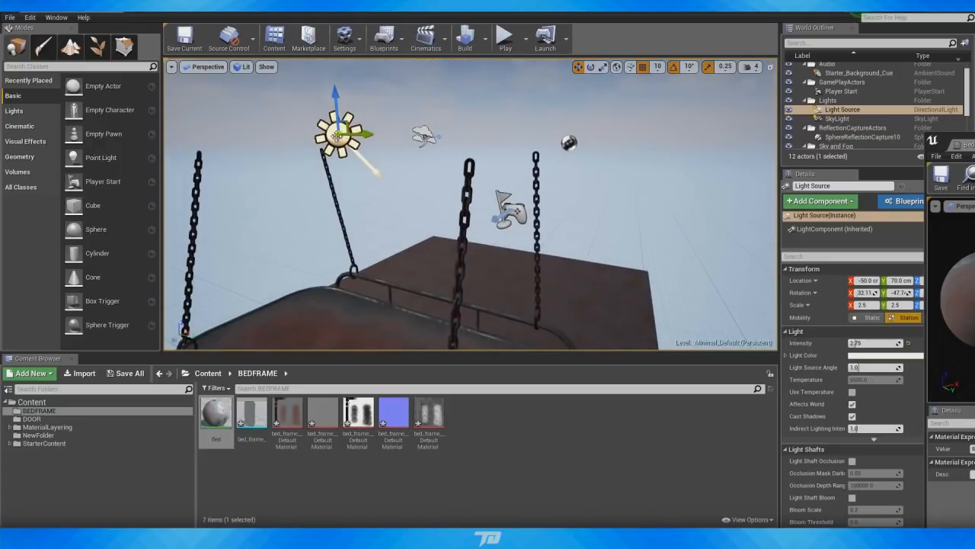
key("e")
right_click_drag(362, 138, 387, 208)
left_click_drag(376, 188, 423, 187)
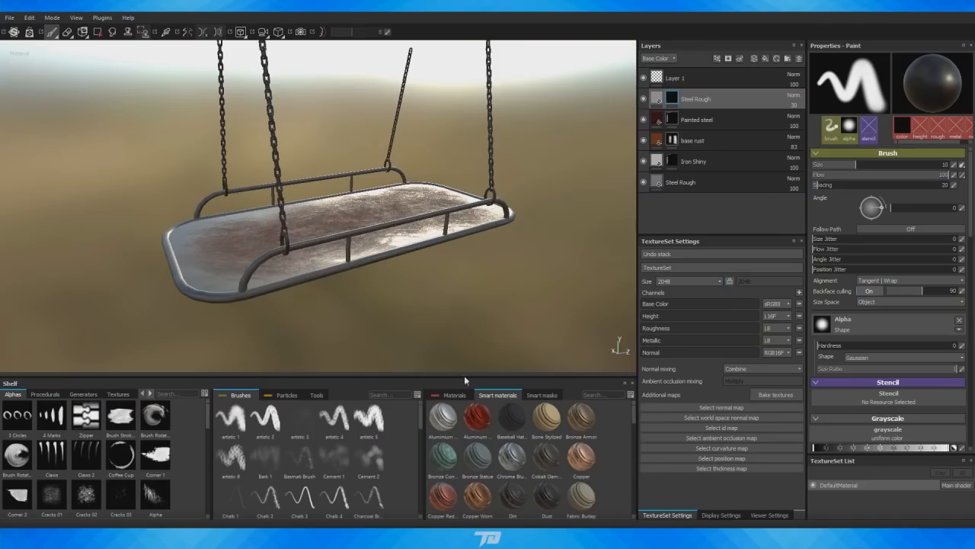
- Compare with the bed frame in Substance Painter, viewing it from a slightly different angle and distance
right_click(429, 281)
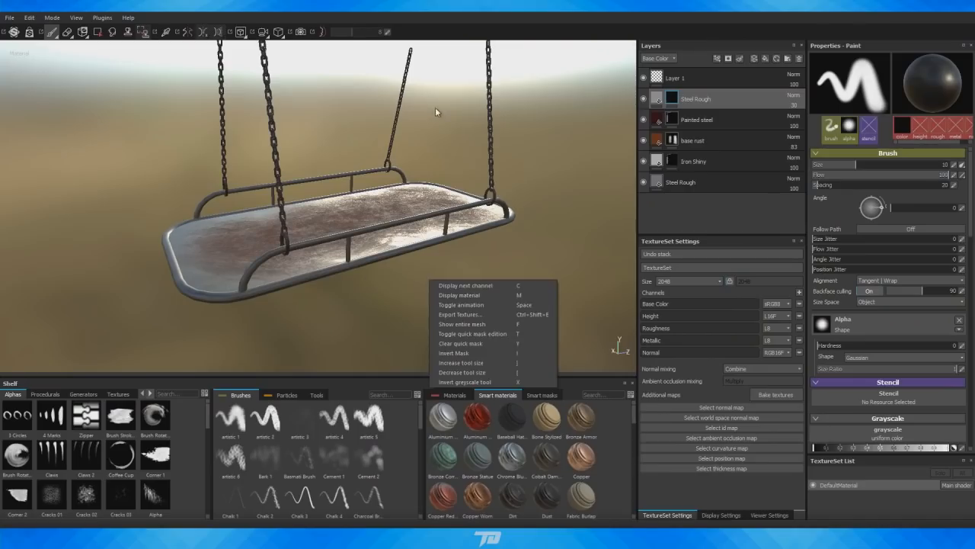
left_click(540, 244)
left_click_drag(540, 243, 489, 250, "alt")
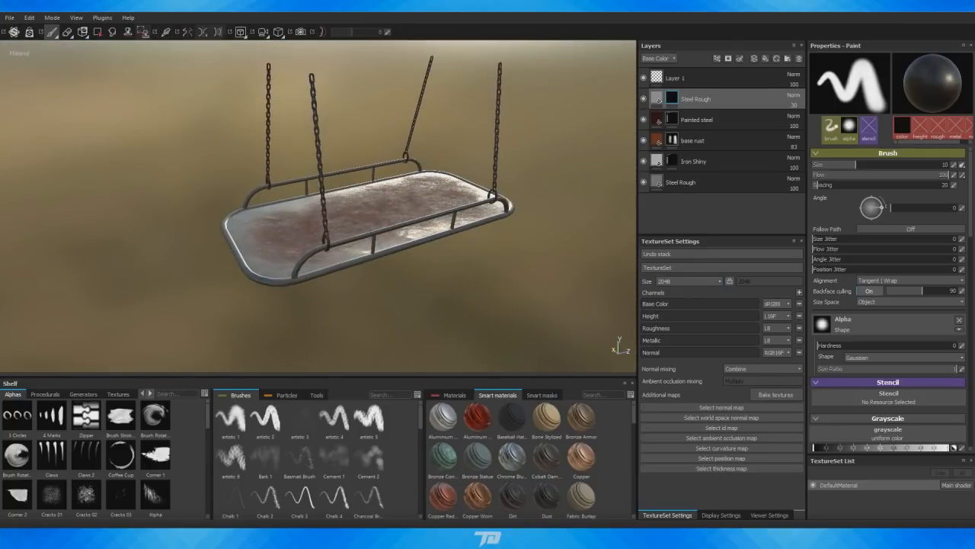
- Switch back to the Unreal Editor level and delete the bed frame mesh from it
mouse_move(536, 537)
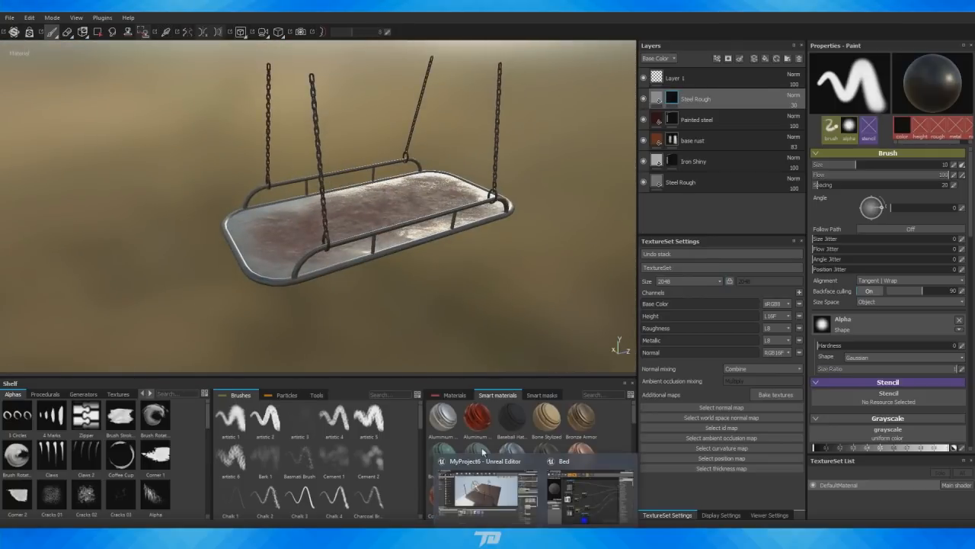
left_click(492, 499)
right_click_drag(526, 257, 467, 233)
left_click(467, 233)
key("Delete")
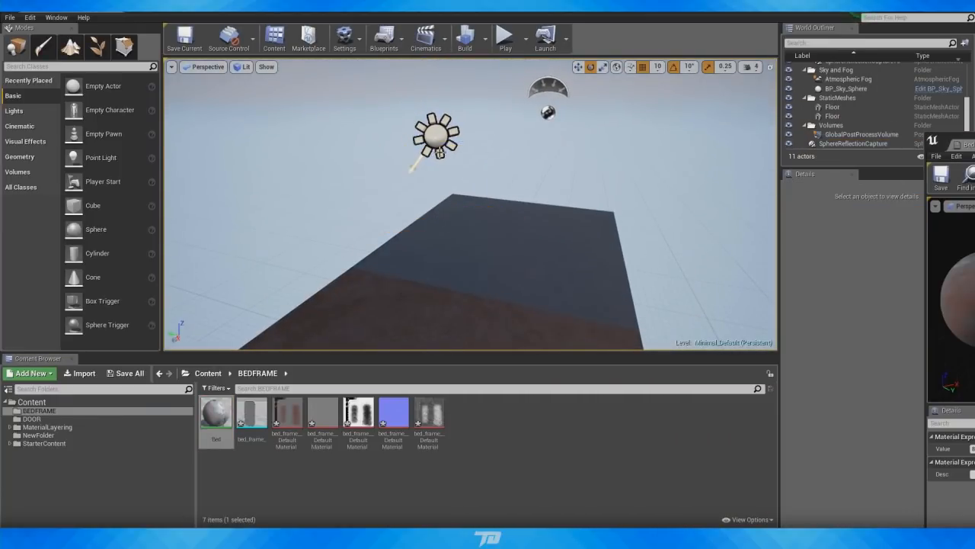
- Move the directional light along X to -350 cm, away from the middle of the floor
left_click(435, 135)
mouse_move(501, 185)
right_mouse_down()
mouse_move(472, 229)
mouse_move(500, 192)
right_mouse_up()
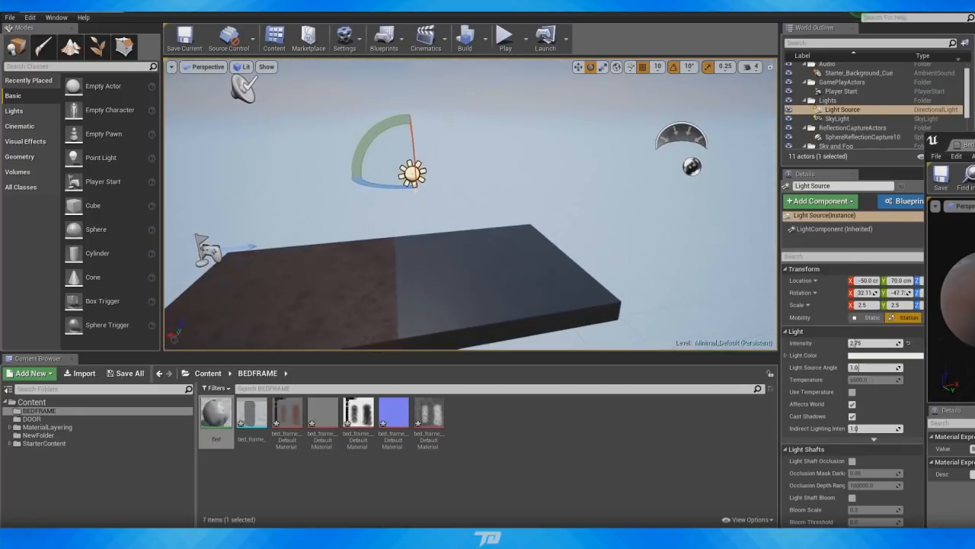
key("w")
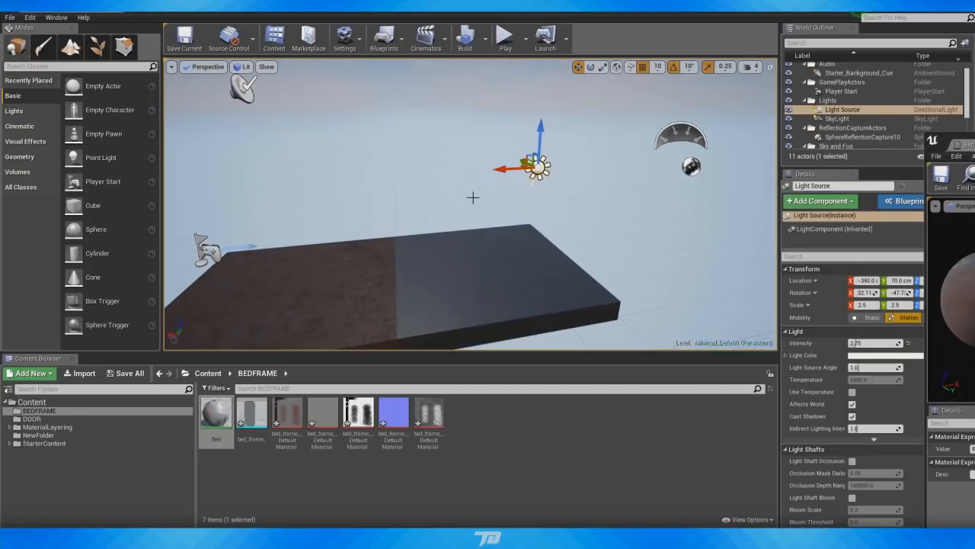
- Place the LP_Door mesh from the DOOR folder into the level beside the floor
left_click(32, 418)
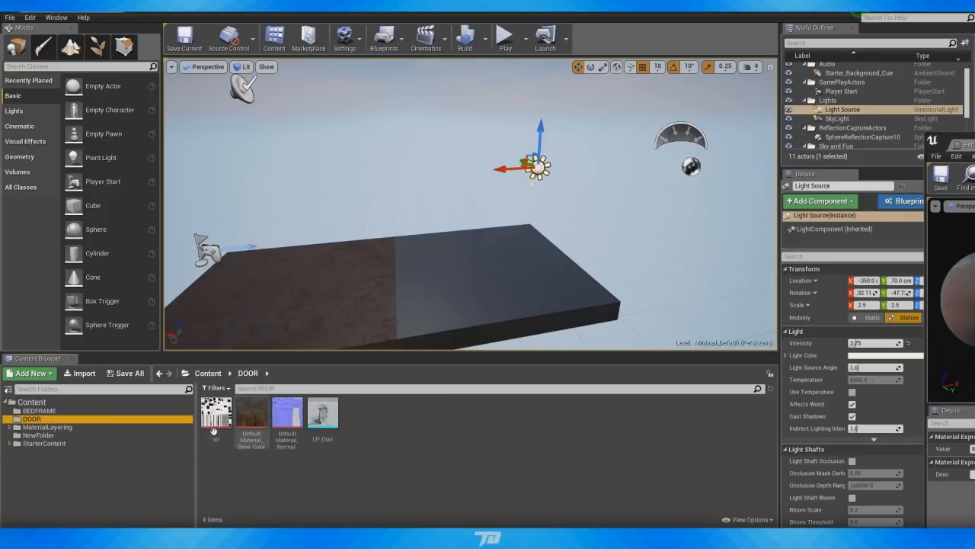
left_click_drag(322, 419, 386, 268)
right_click_drag(446, 275, 398, 291)
left_click_drag(435, 124, 435, 64)
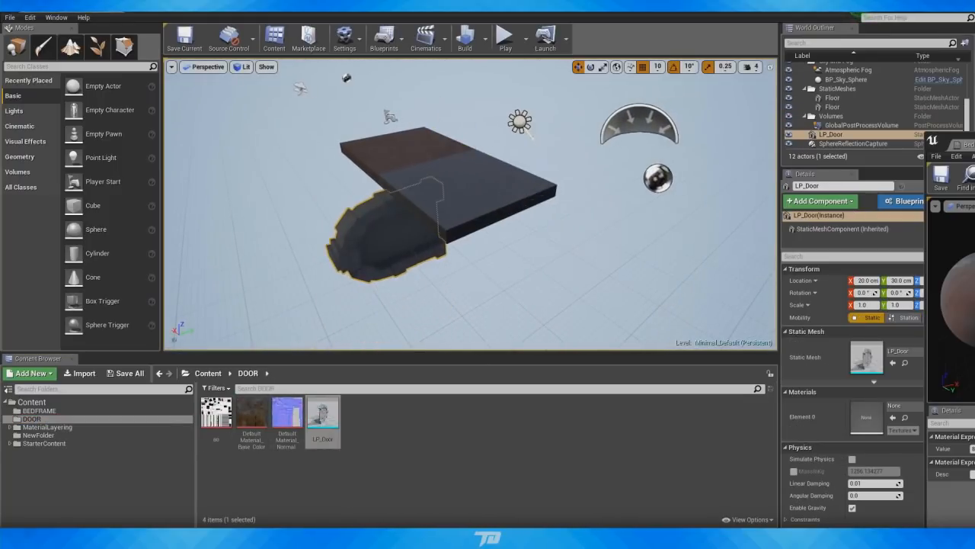
- Rotate the door mesh 90° about X to stand it upright and move it along Y onto the floor
right_click_drag(435, 152, 381, 134)
key("e")
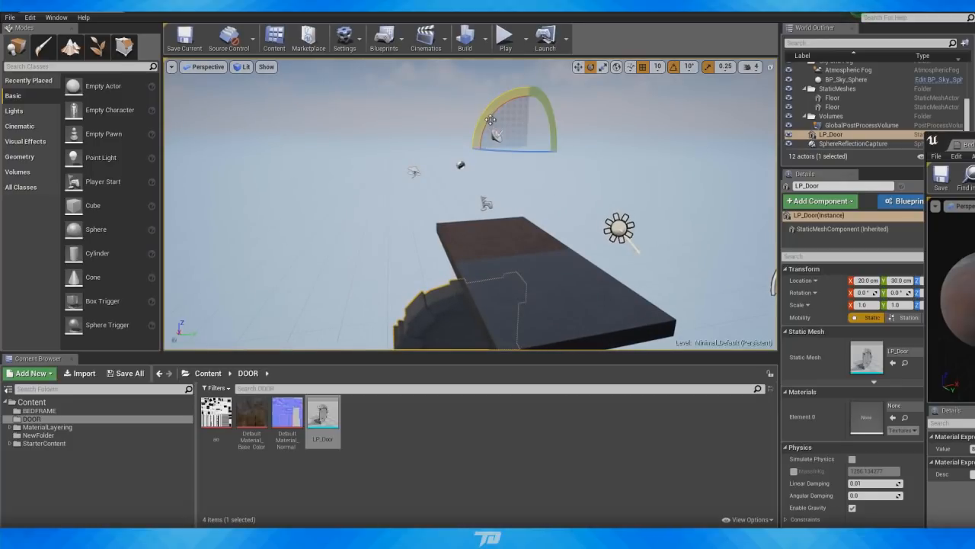
left_click_drag(488, 108, 525, 179)
key("w")
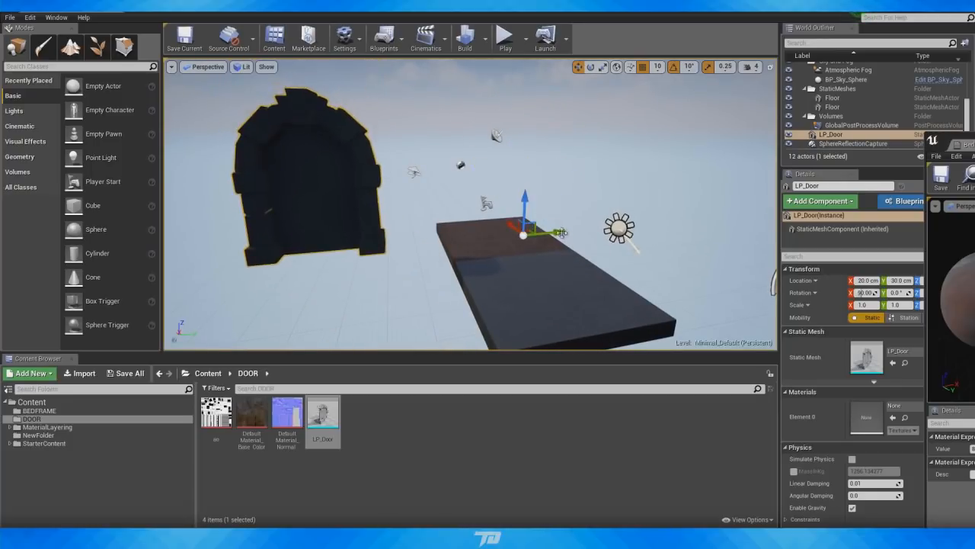
left_click_drag(559, 231, 700, 223)
right_click_drag(700, 223, 535, 201)
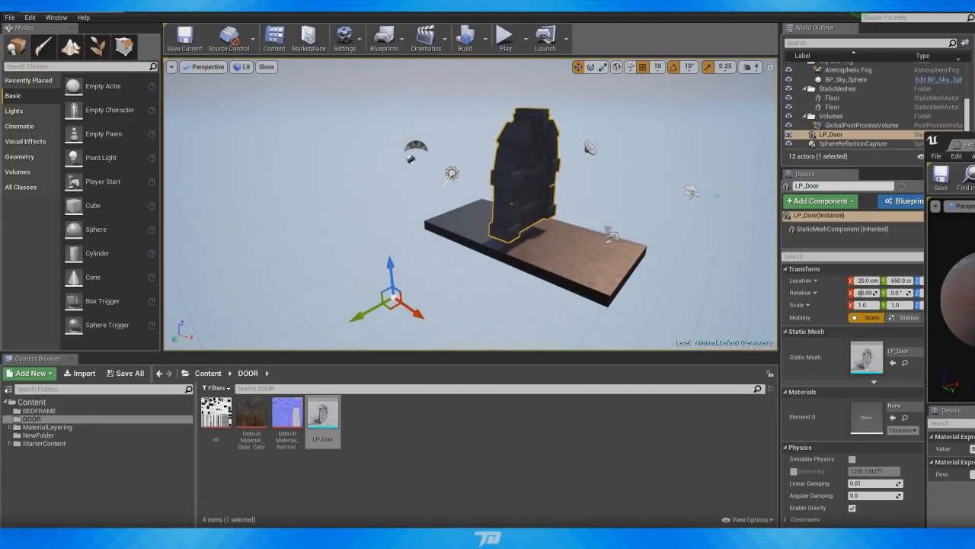
- Rotate the directional light to illuminate the front of the door, and reselect the door mesh
left_click(452, 172)
key("e")
left_click_drag(476, 164, 504, 181)
left_click(508, 203)
key("w")
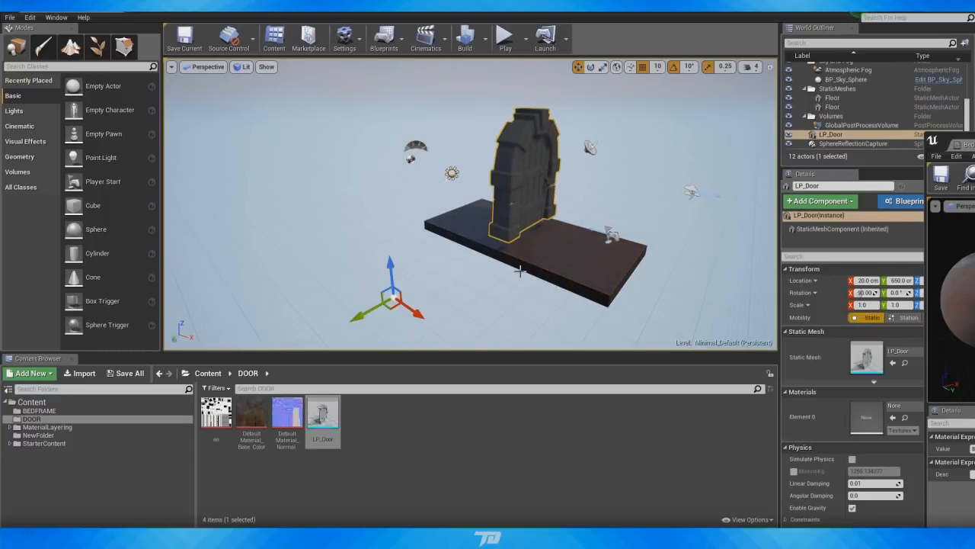
- Adjust the door's position on the floor to Y 630 cm and Z 30 cm
right_click_drag(520, 272, 298, 172)
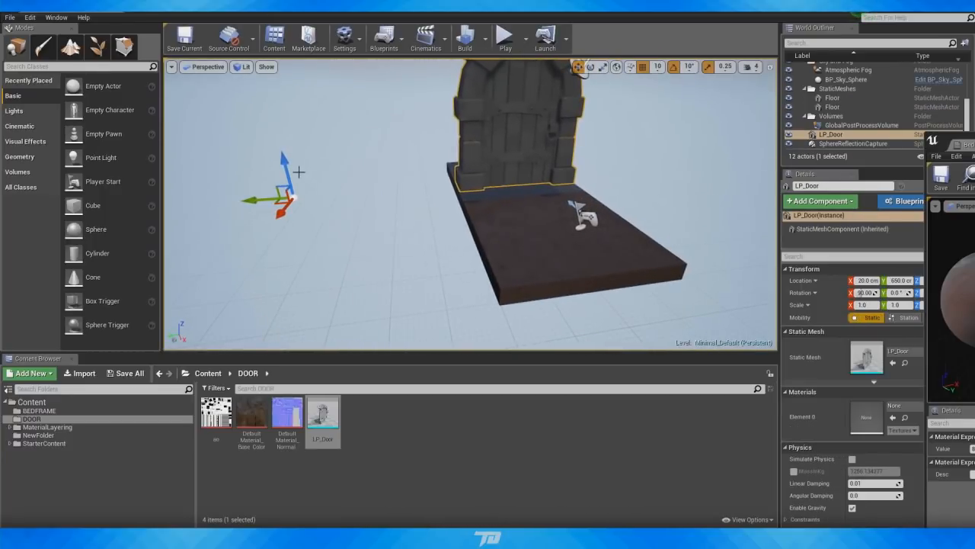
left_click_drag(281, 164, 282, 180)
left_click(282, 181)
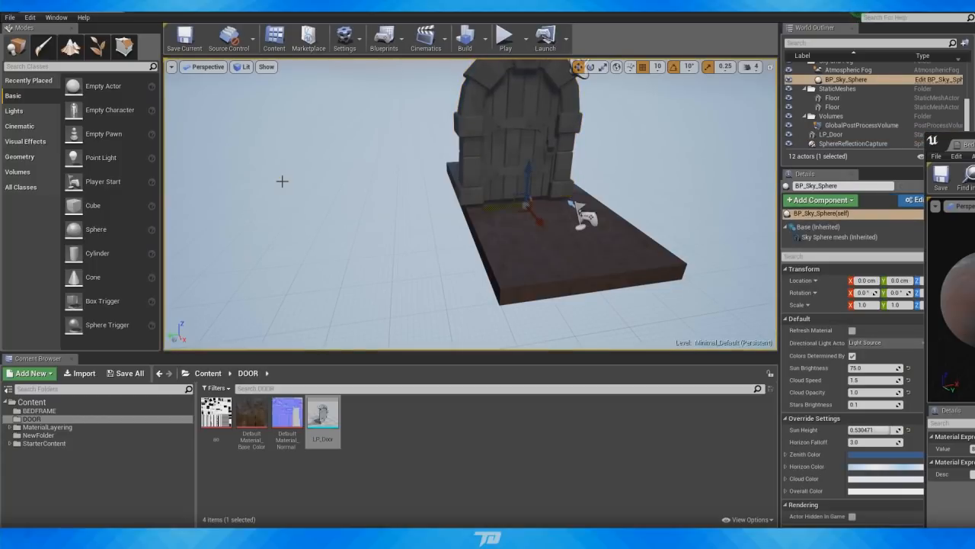
left_click(496, 153)
left_click_drag(297, 189, 288, 184)
left_click_drag(257, 222, 265, 223)
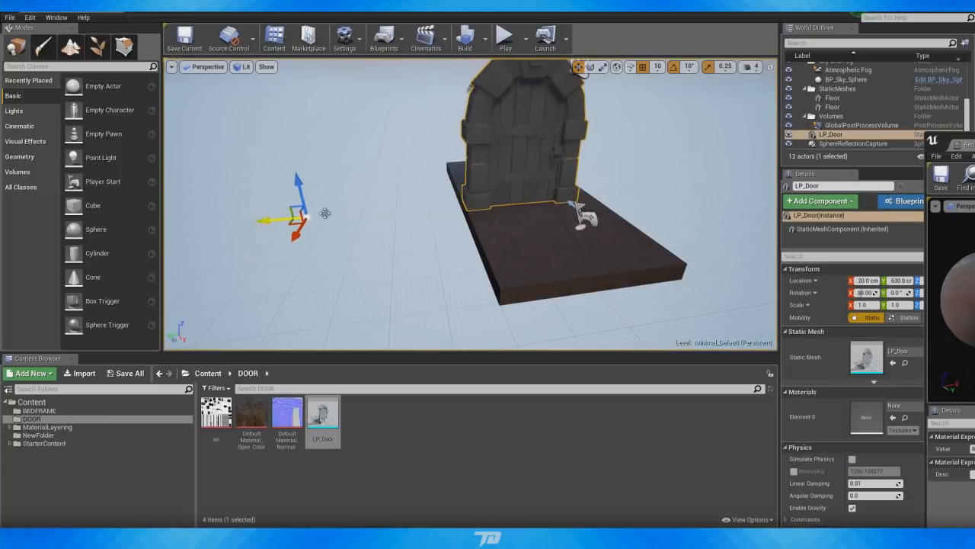
mouse_move(325, 214)
right_mouse_down()
mouse_move(381, 145)
mouse_move(358, 195)
mouse_move(328, 198)
right_mouse_up()
key("w")
key("d")
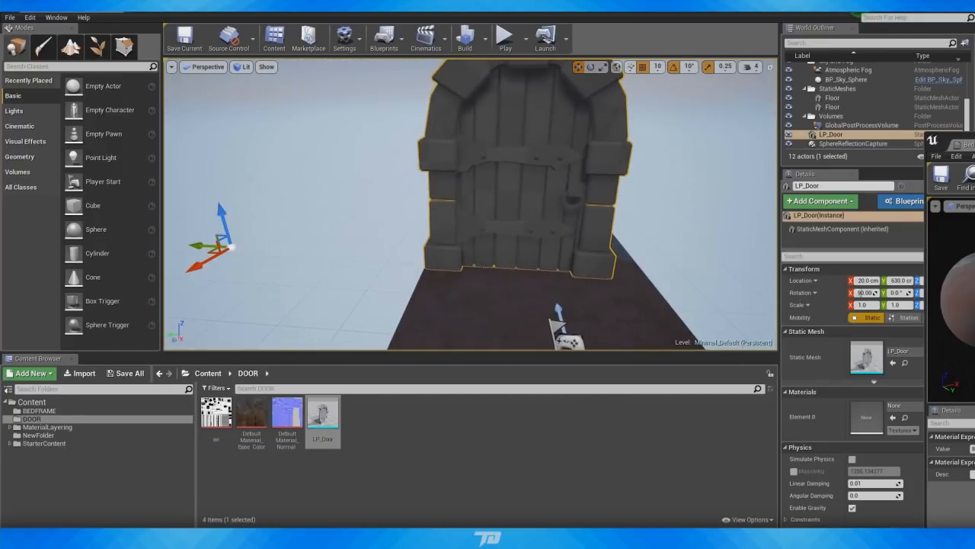
- Create a new material named door in the DOOR folder and open it for editing
right_click(381, 424)
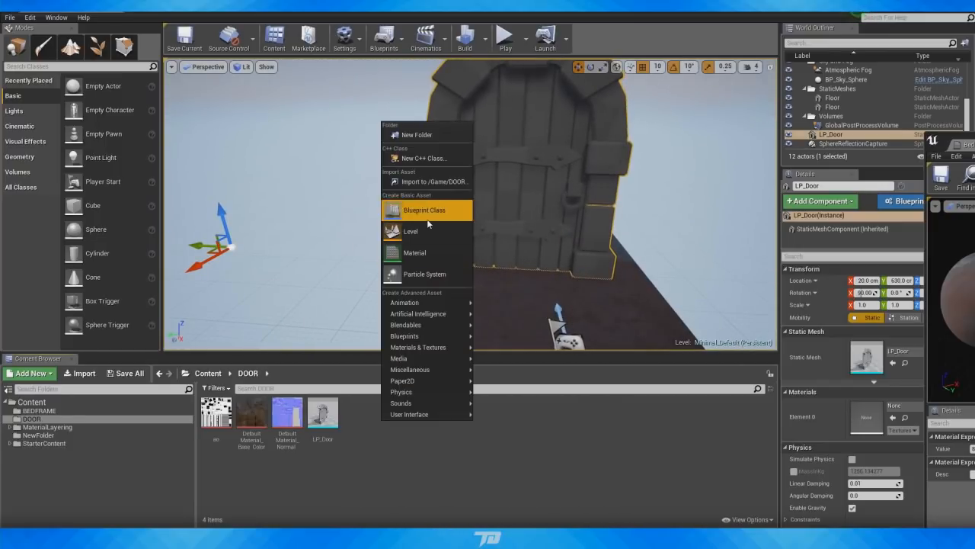
left_click(423, 251)
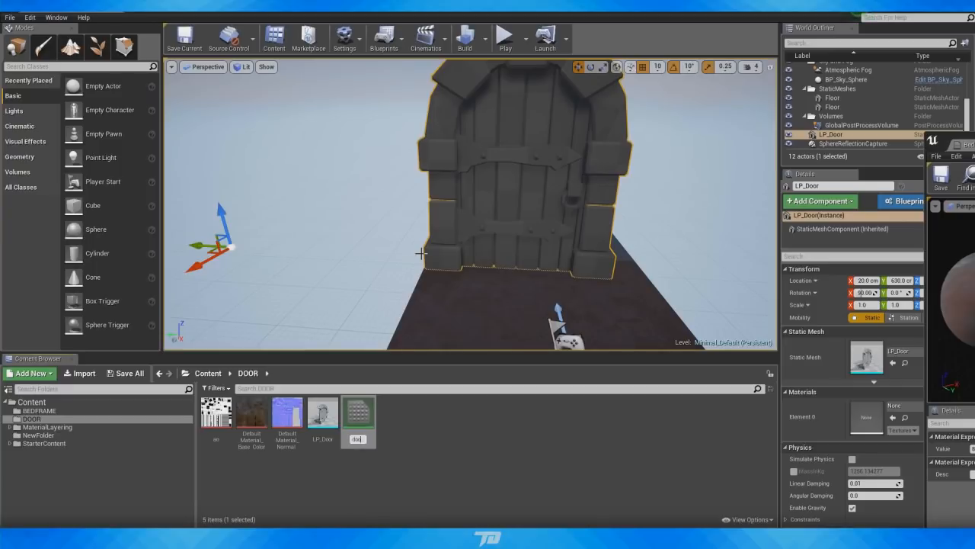
key("Return")
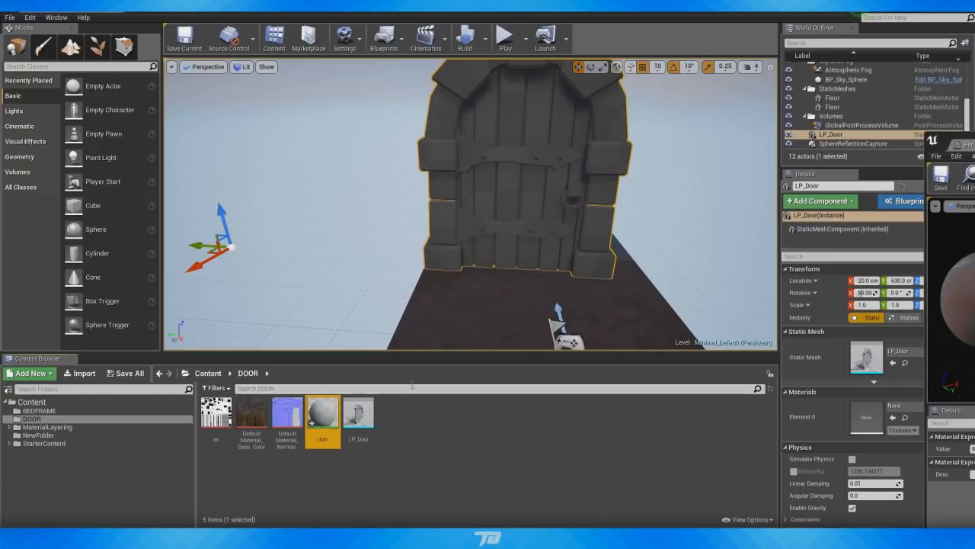
left_click(322, 415)
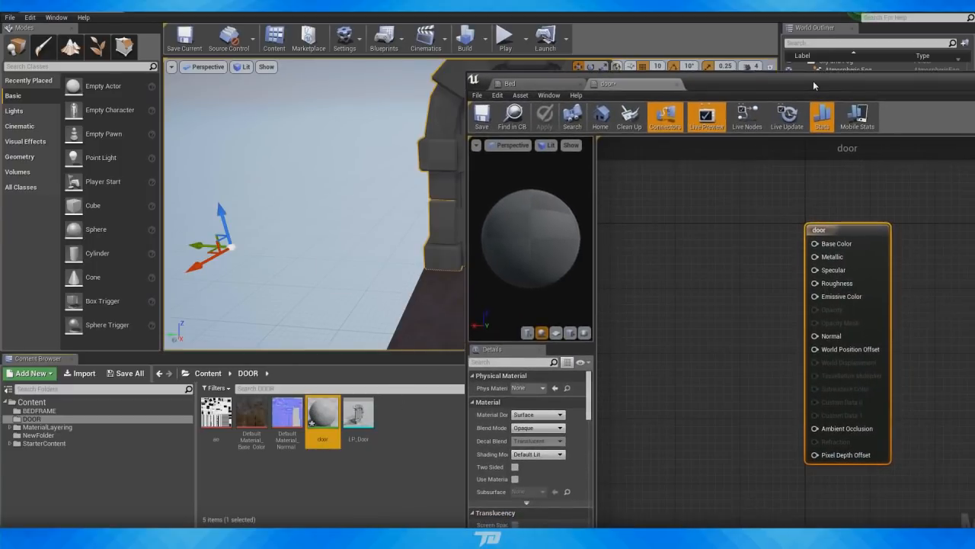
- Add the three door textures to the material graph and connect them to Base Color, Normal and Ambient Occlusion
left_click(204, 425)
left_click(287, 419, "shift")
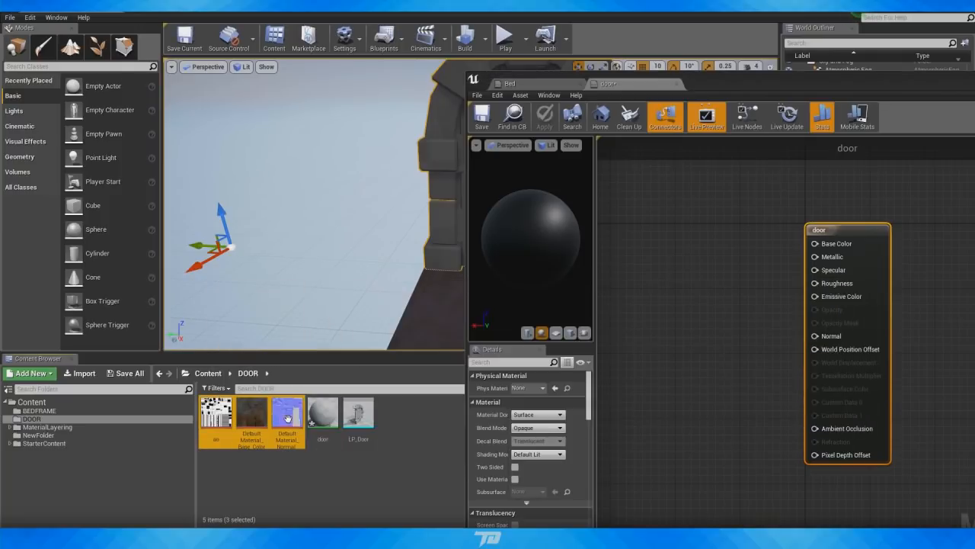
left_click_drag(288, 419, 649, 232)
mouse_move(780, 344)
left_mouse_down()
mouse_move(733, 311)
mouse_move(731, 207)
mouse_move(783, 359)
mouse_move(643, 385)
mouse_move(686, 398)
mouse_move(796, 367)
mouse_move(797, 341)
left_mouse_up()
left_click_drag(754, 219, 758, 222)
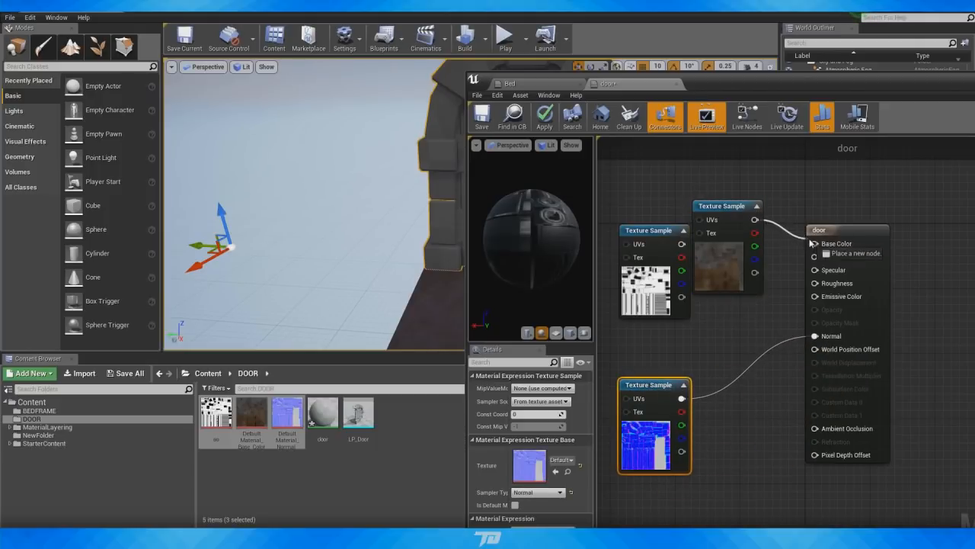
left_click_drag(812, 243, 814, 243)
left_click_drag(667, 266, 815, 428)
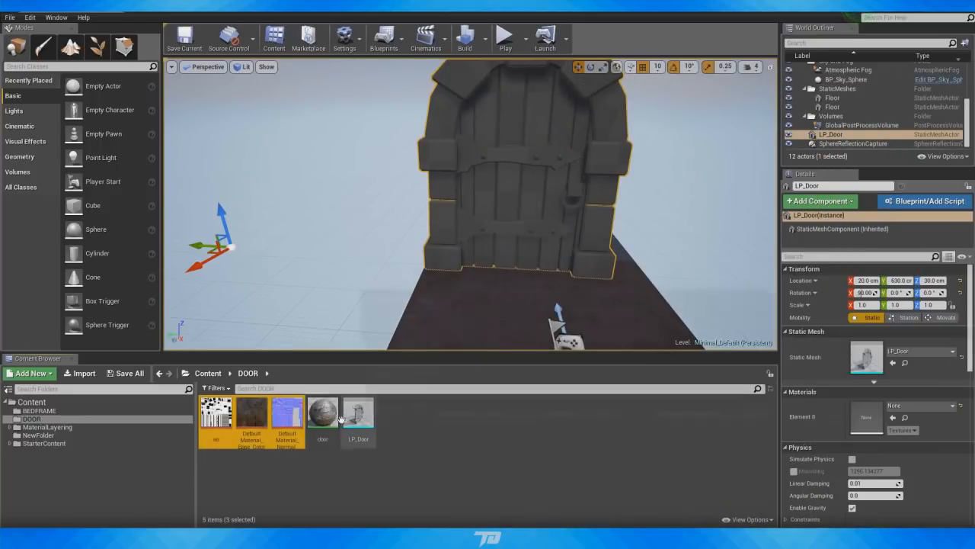
- Apply the door material to the door mesh in the level and view the textured front
left_click_drag(323, 416, 521, 188)
right_click_drag(635, 218, 652, 152)
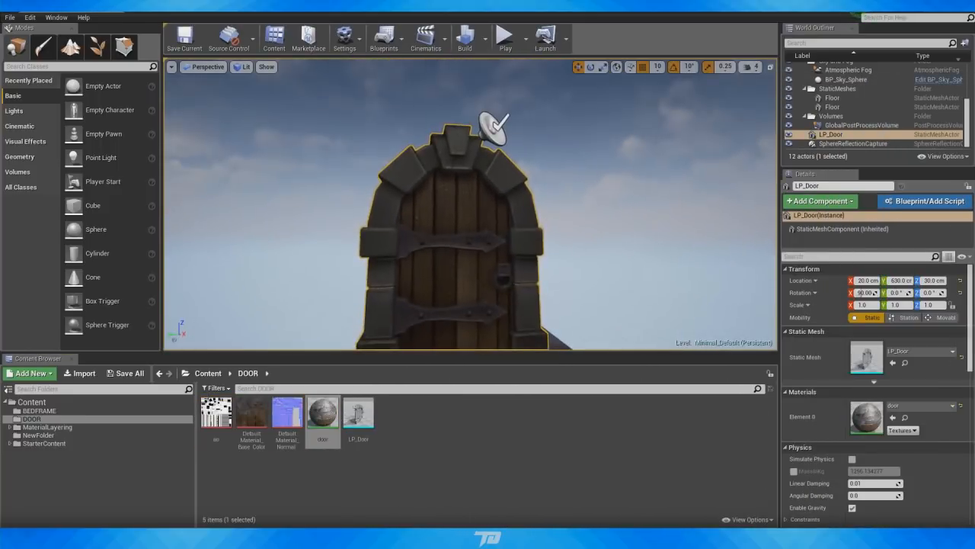
right_click_drag(470, 190, 434, 227)
- Move the directional light along X to 480 cm
left_click(275, 209)
left_click(272, 216)
left_click_drag(316, 222, 663, 232)
right_click_drag(663, 232, 466, 256)
right_click_drag(526, 275, 457, 217)
scroll(442, 320, "down", 3)
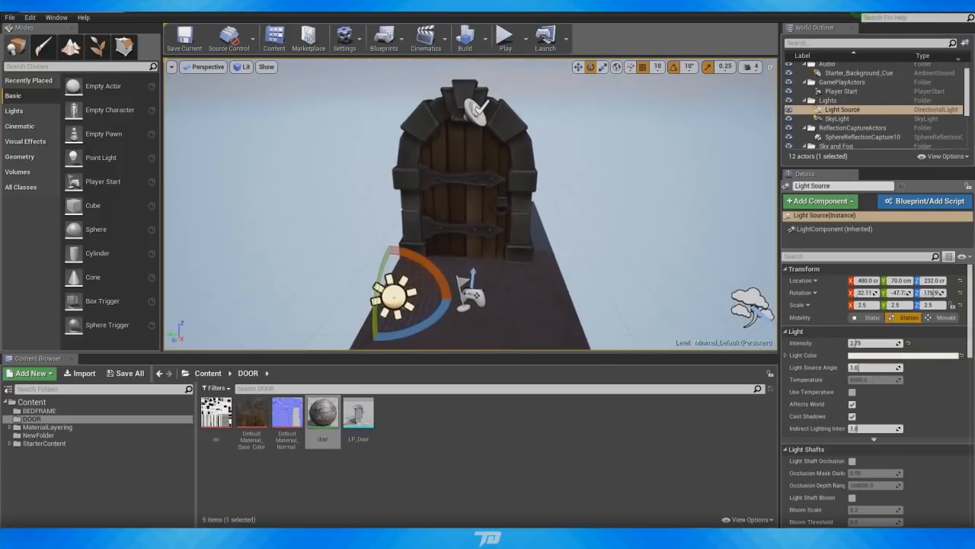
- Fine-tune the directional light's rotation and inspect the lit door up close
left_click_drag(424, 331, 420, 306)
left_click_drag(385, 340, 373, 341)
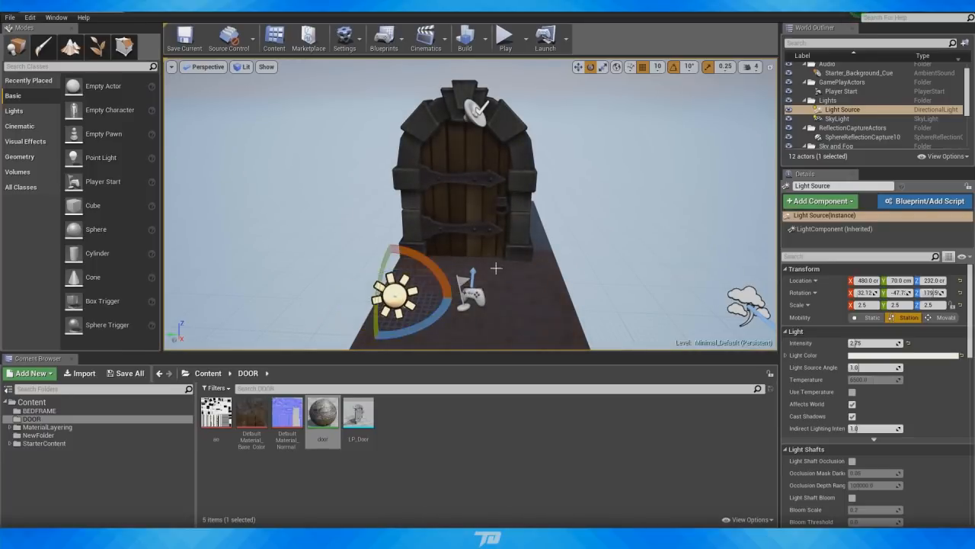
key("w")
right_click_drag(496, 268, 526, 190)
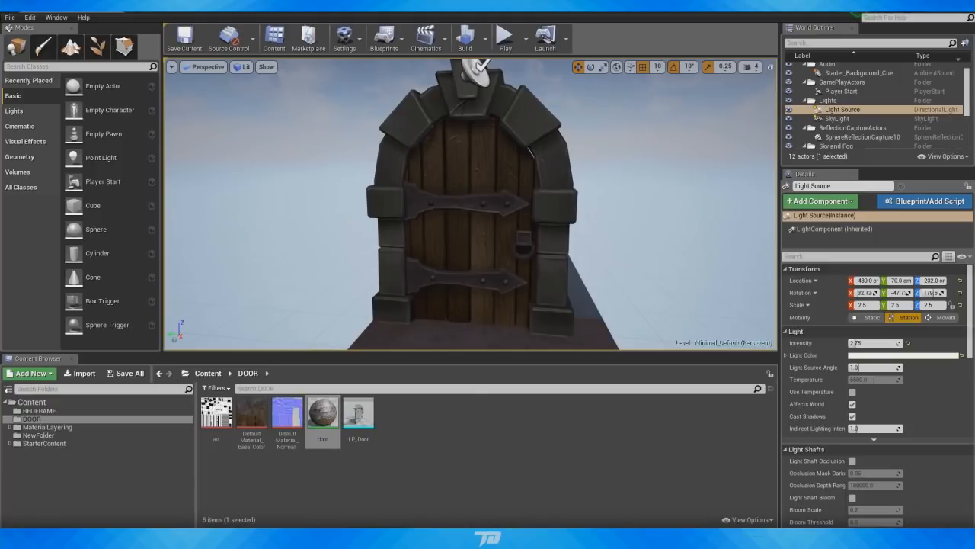
- Return to the door material graph, add a constant node and connect it to Roughness
left_click_drag(974, 69, 676, 56)
left_click(509, 368)
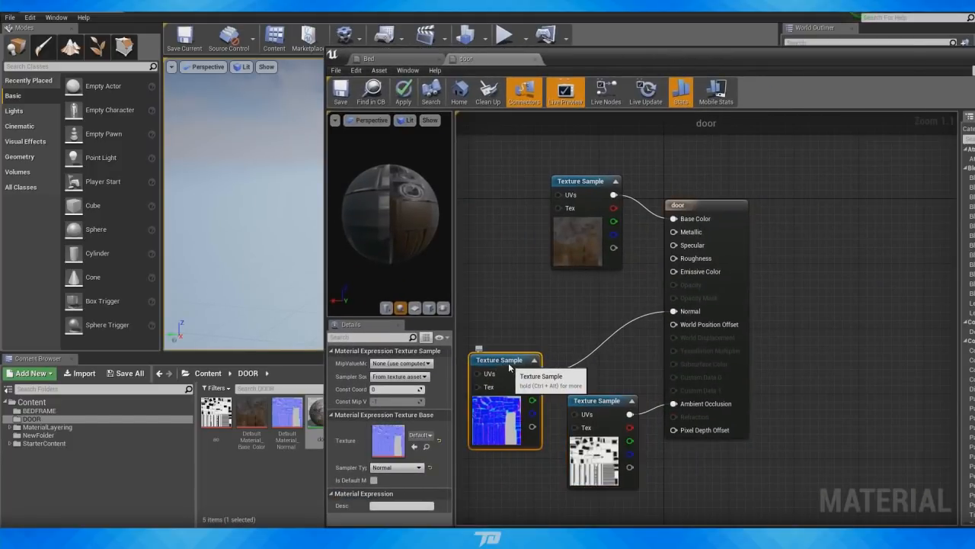
left_click_drag(509, 366, 510, 363)
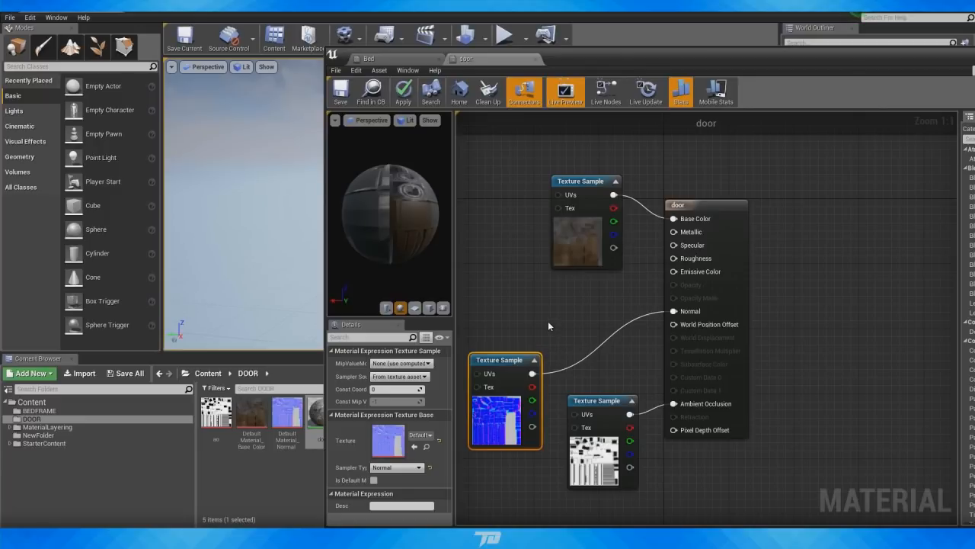
left_click(548, 326)
left_click_drag(553, 326, 673, 259)
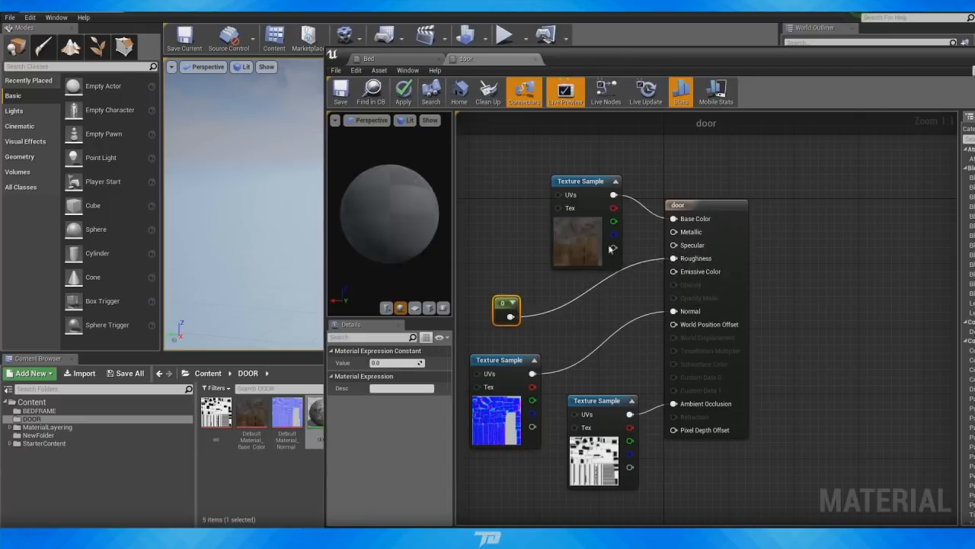
- Reposition the base color texture and roughness constant nodes, and check the preview sphere from another side
left_click_drag(594, 185, 576, 160)
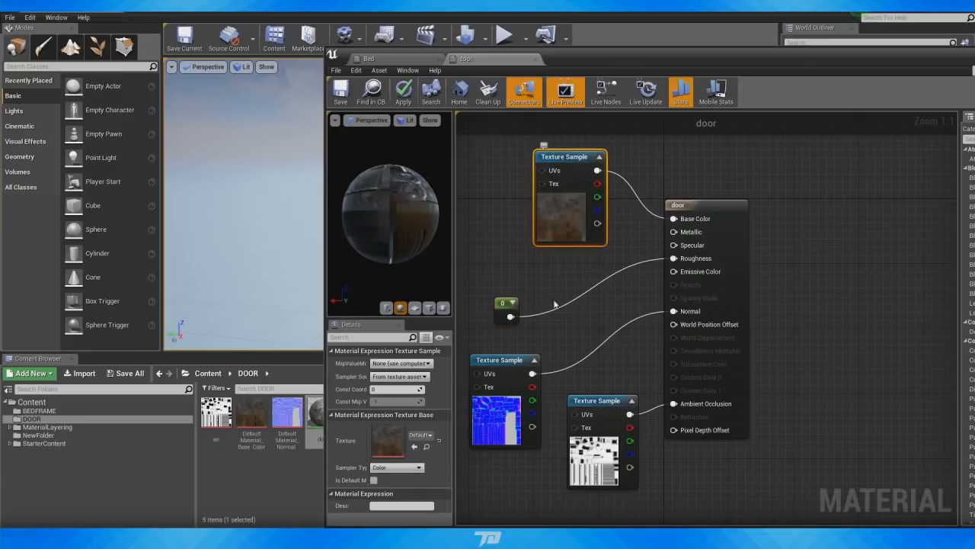
left_click(507, 302)
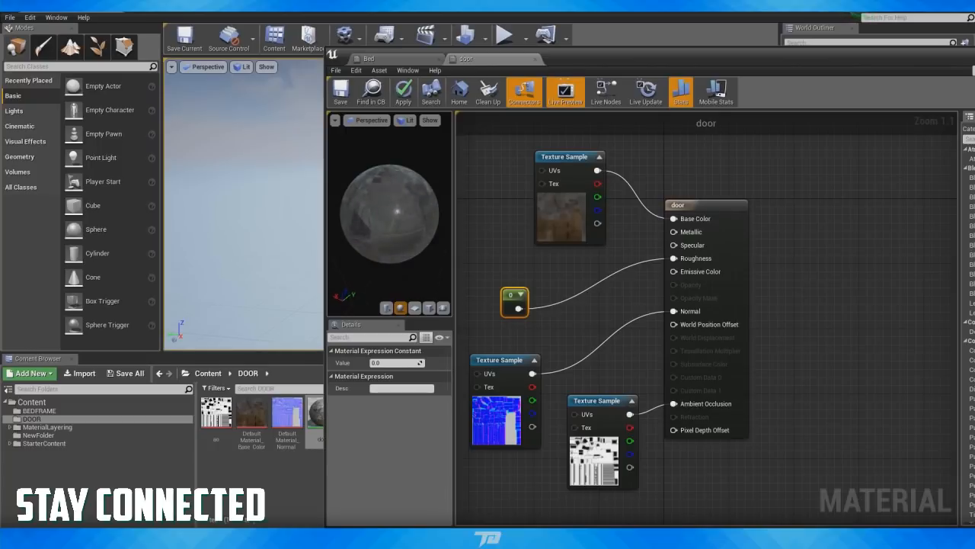
mouse_move(391, 220)
left_mouse_down()
mouse_move(417, 216)
mouse_move(401, 217)
left_mouse_up()
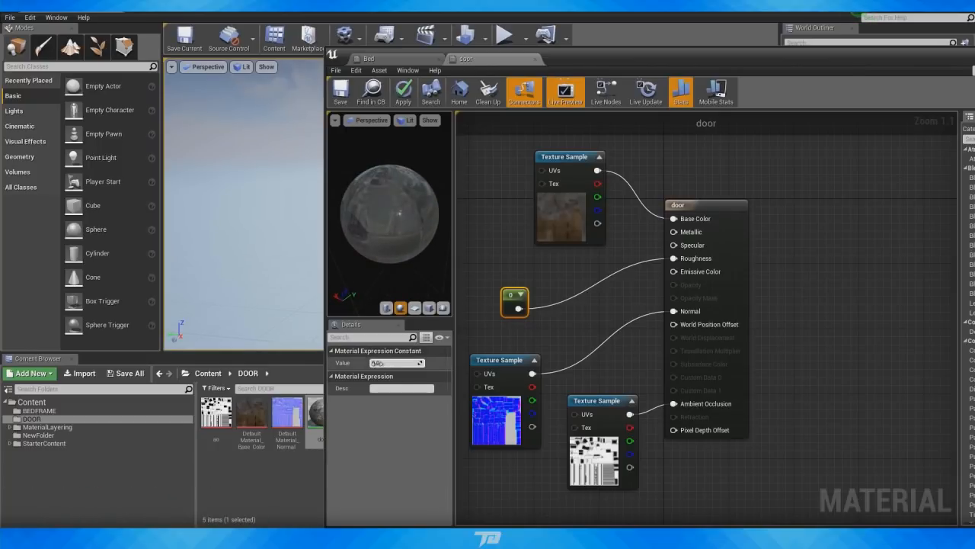
- Try roughness constants of about 0.55 and 0.83 for the door material, comparing the reflections on different sides of the preview sphere
left_click_drag(394, 363, 429, 336)
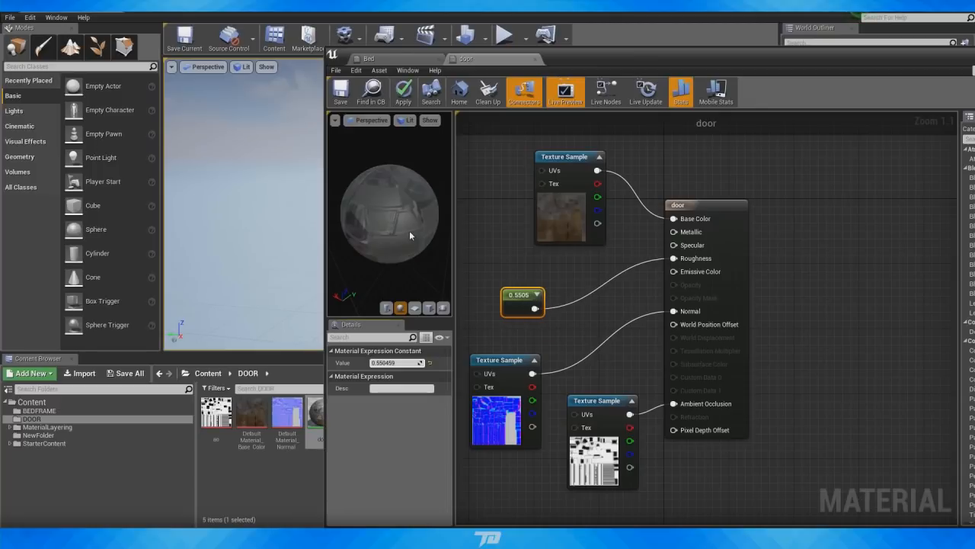
mouse_move(409, 230)
left_mouse_down()
mouse_move(432, 229)
mouse_move(404, 228)
left_mouse_up()
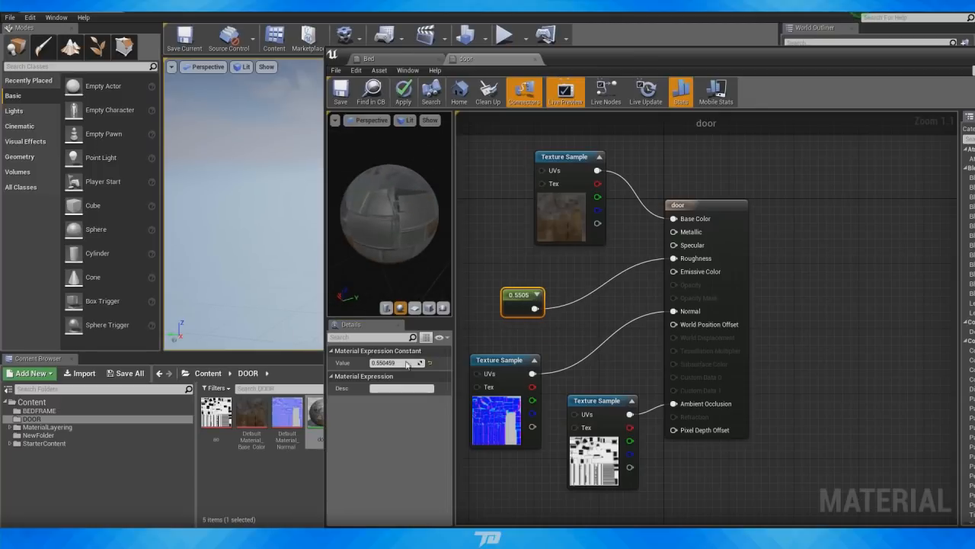
left_click_drag(381, 363, 412, 339)
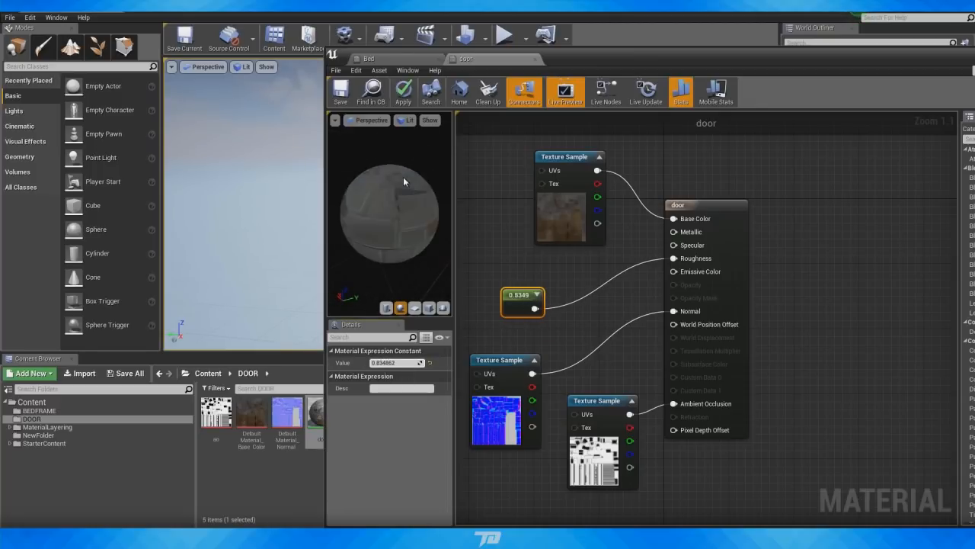
left_click_drag(367, 227, 412, 228)
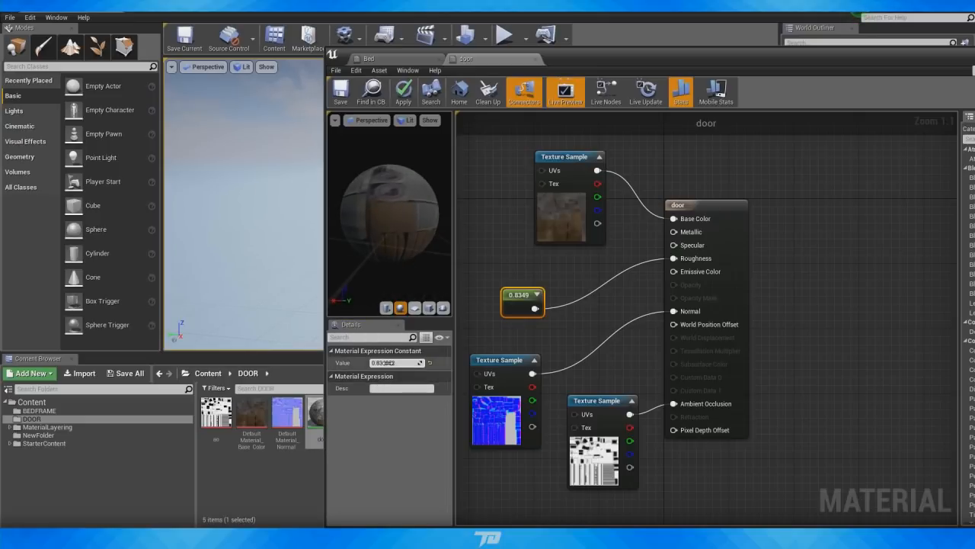
- Set the door material's roughness constant to about 0.5138, check the preview sphere and save the material
left_click_drag(401, 362, 398, 363)
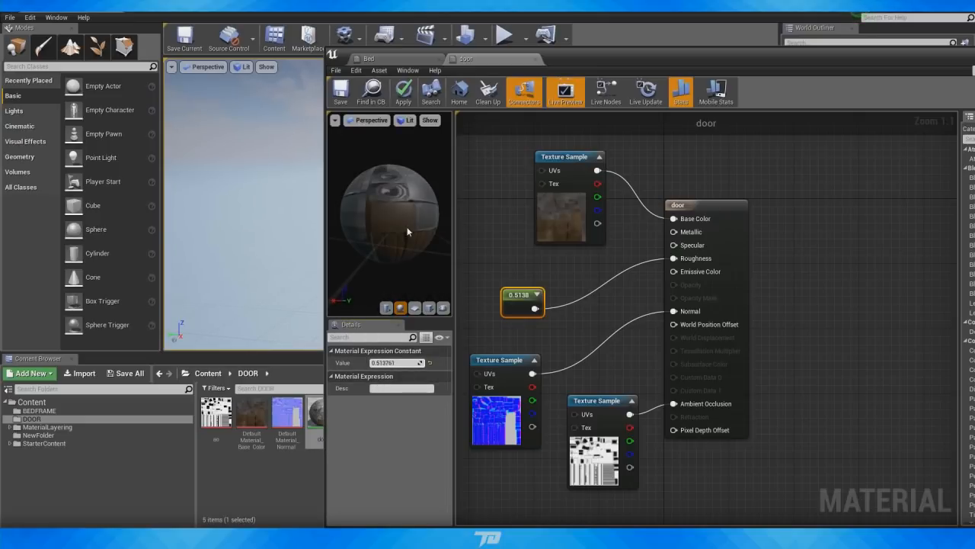
mouse_move(407, 231)
left_mouse_down()
mouse_move(387, 221)
mouse_move(411, 216)
left_mouse_up()
key("ctrl+s")
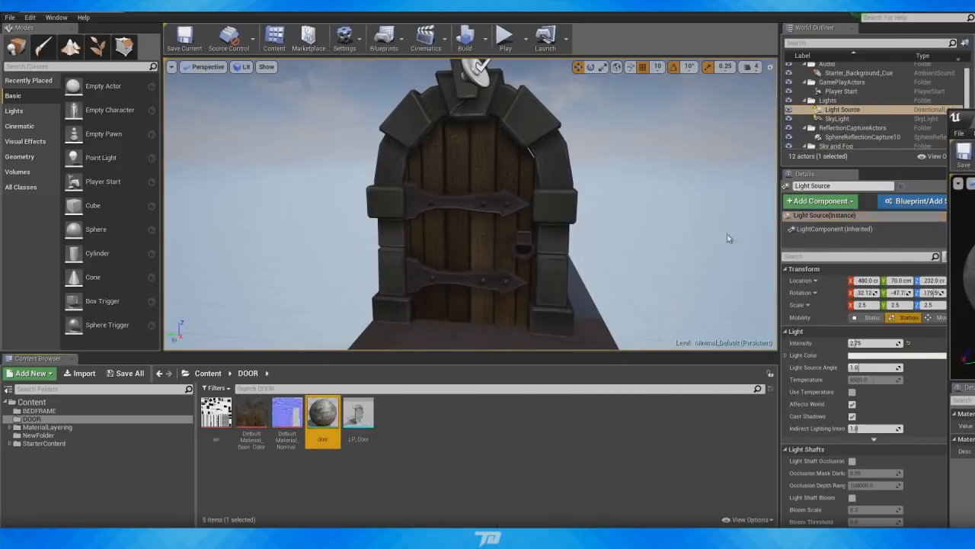
- Bring the directional light into view beside the door and rotate it 10° about the vertical axis
right_click_drag(729, 238, 712, 217)
mouse_move(477, 240)
right_mouse_down()
mouse_move(477, 202)
mouse_move(478, 255)
mouse_move(477, 240)
right_mouse_up()
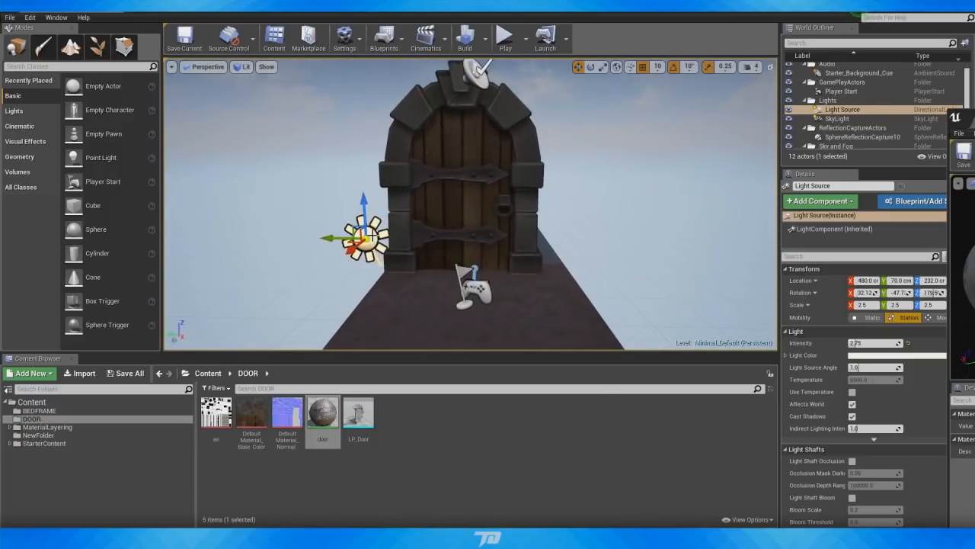
key("e")
mouse_move(381, 252)
left_mouse_down()
mouse_move(327, 258)
mouse_move(413, 259)
mouse_move(373, 257)
left_mouse_up()
- Return to the door material graph, raise the roughness constant to about 6.64, check the preview and save the material
left_click_drag(974, 117, 705, 85)
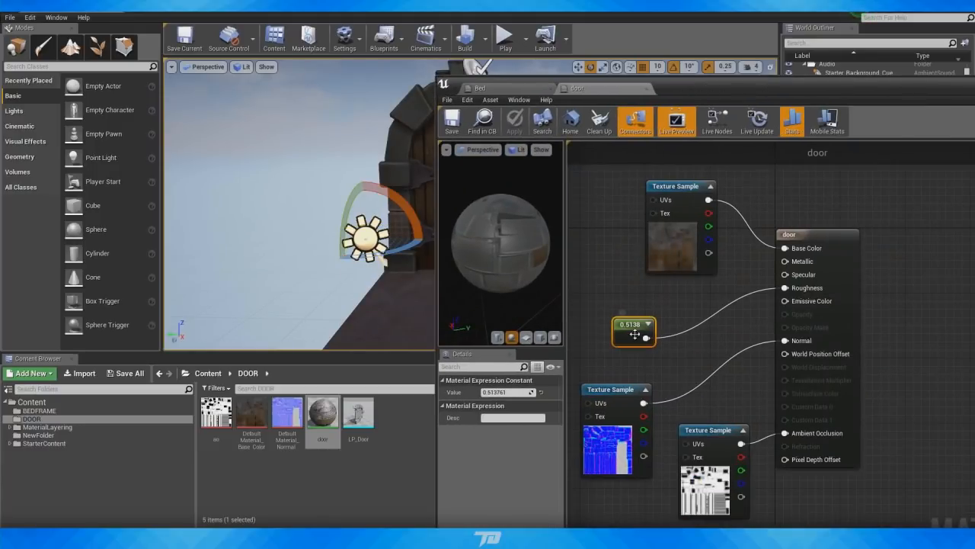
left_click(491, 392)
left_click_drag(491, 392, 509, 391)
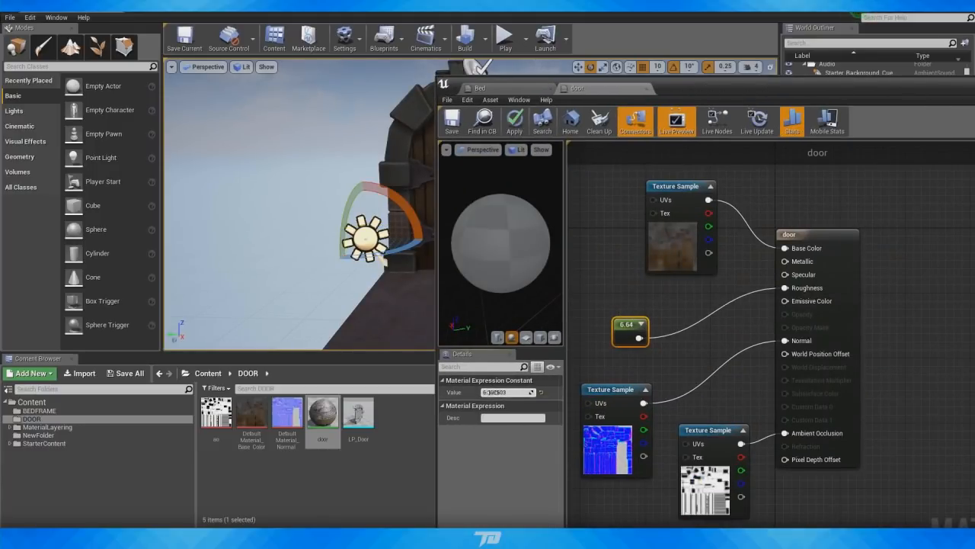
left_click_drag(501, 244, 540, 241)
key("ctrl+s")
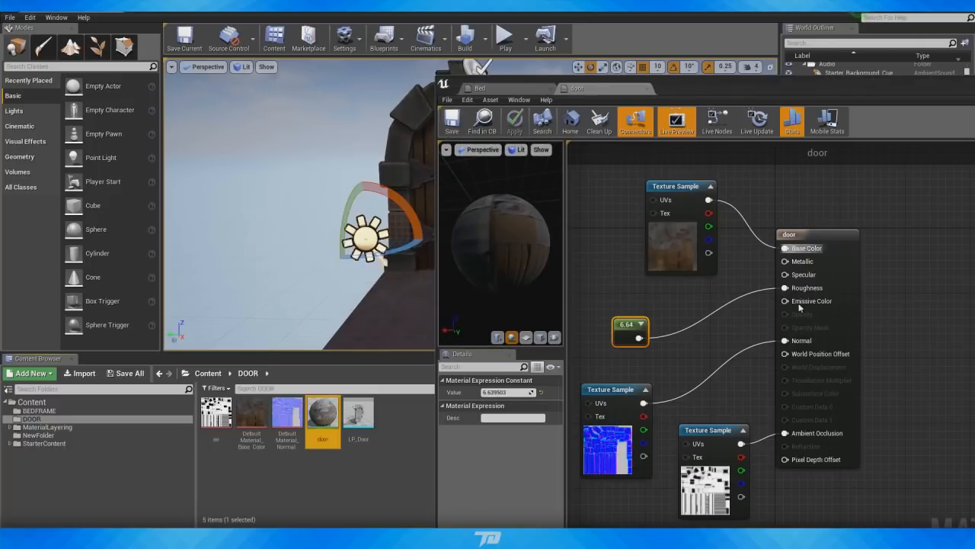
- Go back to the level and rotate the directional light to about 180° around Z
left_click_drag(693, 86, 974, 89)
key("w")
mouse_move(530, 222)
right_mouse_down()
mouse_move(539, 207)
mouse_move(532, 214)
right_mouse_up()
key("s")
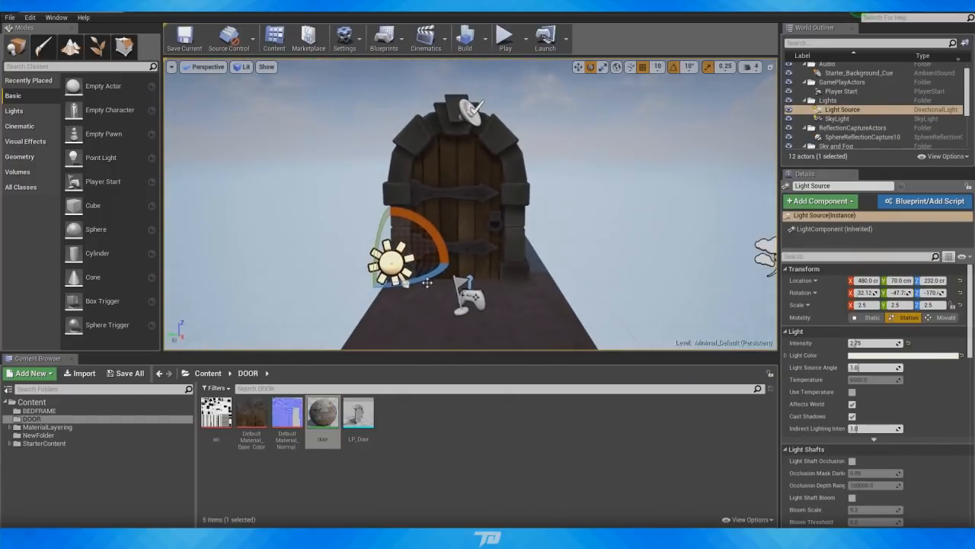
mouse_move(416, 283)
left_mouse_down()
mouse_move(397, 286)
mouse_move(433, 281)
mouse_move(415, 283)
left_mouse_up()
- Inspect the front of the door up close, examining how the wood planks, hinges and stone arch respond to the light
key("w")
right_click_drag(510, 266, 516, 255)
key("s")
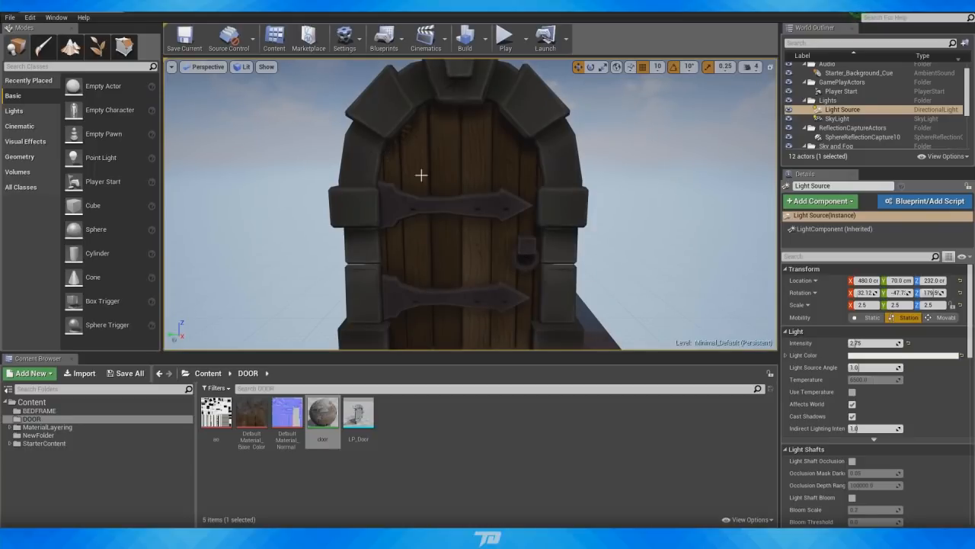
key("s")
right_click_drag(422, 175, 490, 242)
key("w")
key("s")
key("w")
key("w")
key("d")
key("w")
- Review the door material's node graph once more and return to the door in the level
left_click_drag(974, 112, 653, 53)
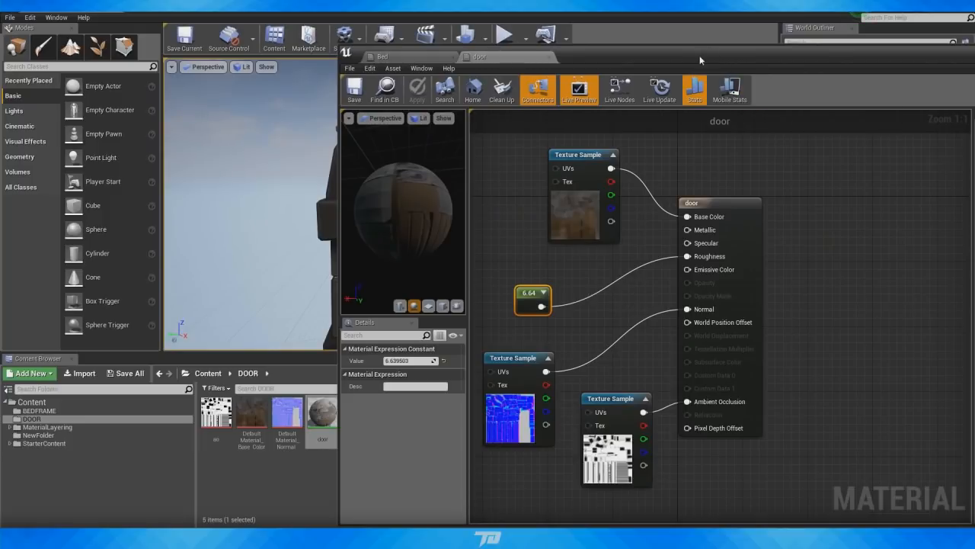
left_click_drag(698, 56, 974, 84)
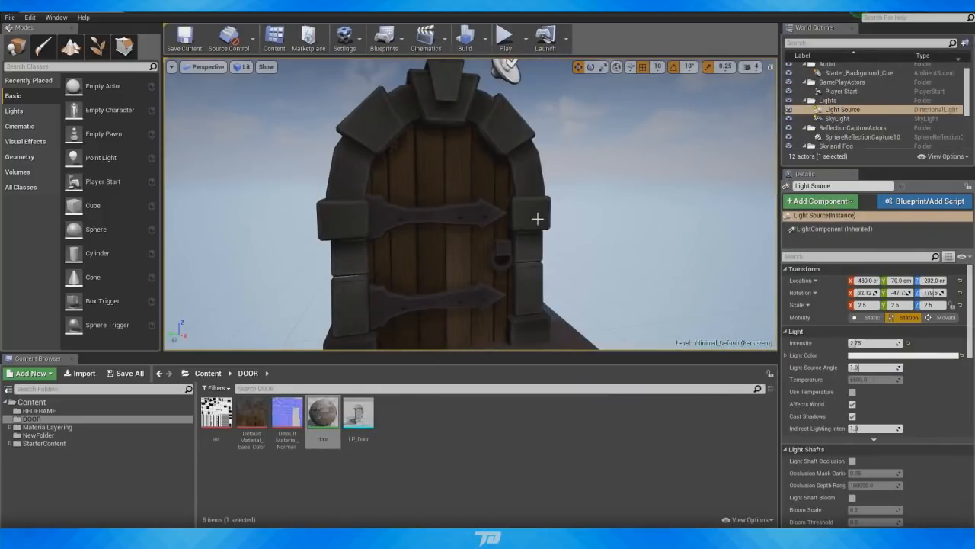
scroll(538, 218, "down", 4)
scroll(538, 219, "up", 3)
right_click_drag(538, 219, 506, 252)
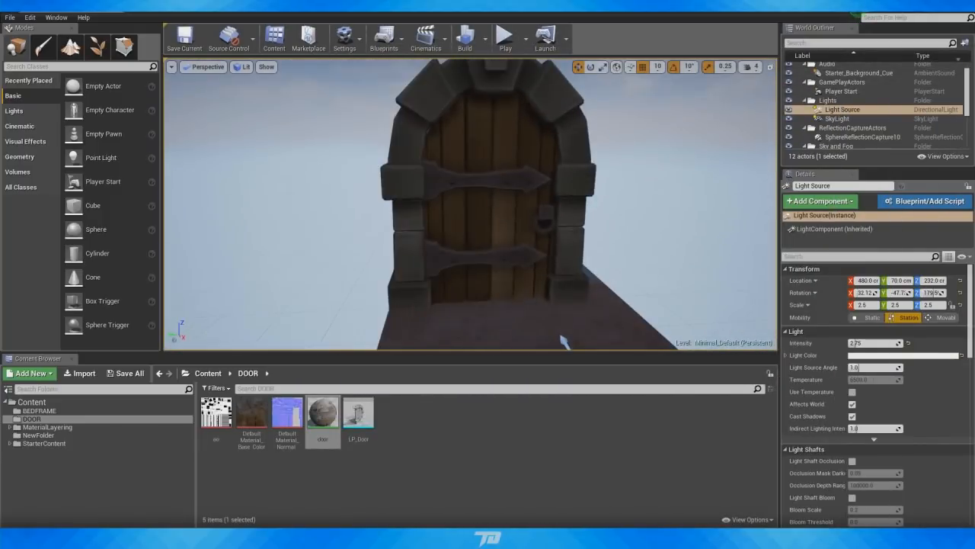
- Examine the door's surface roughness in the level from an angled side view and from the front
right_click_drag(541, 210, 448, 203)
key("s")
key("w")
key("w")
key("s")
key("w")
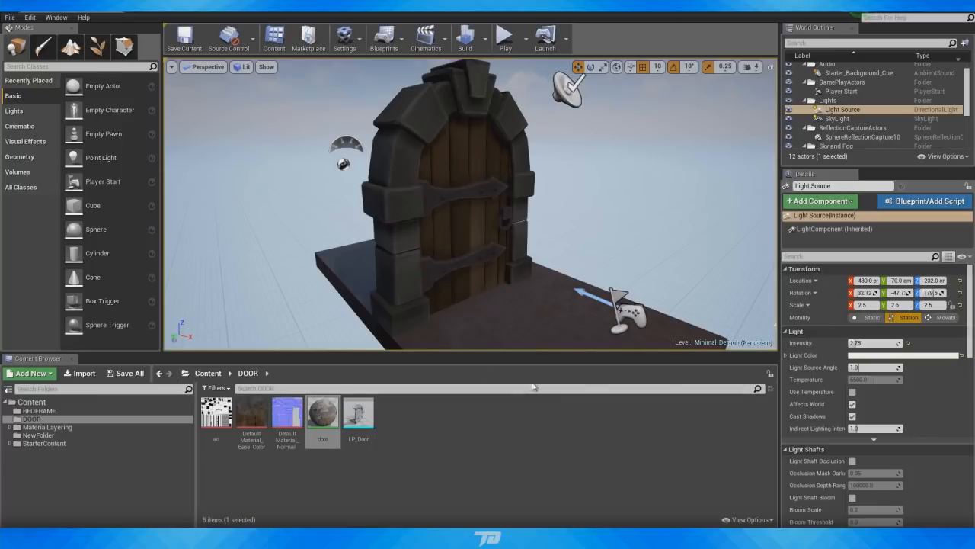
key("s")
right_click_drag(583, 177, 527, 189)
key("w")
key("s")
key("d")
key("w")
right_click_drag(583, 178, 574, 172)
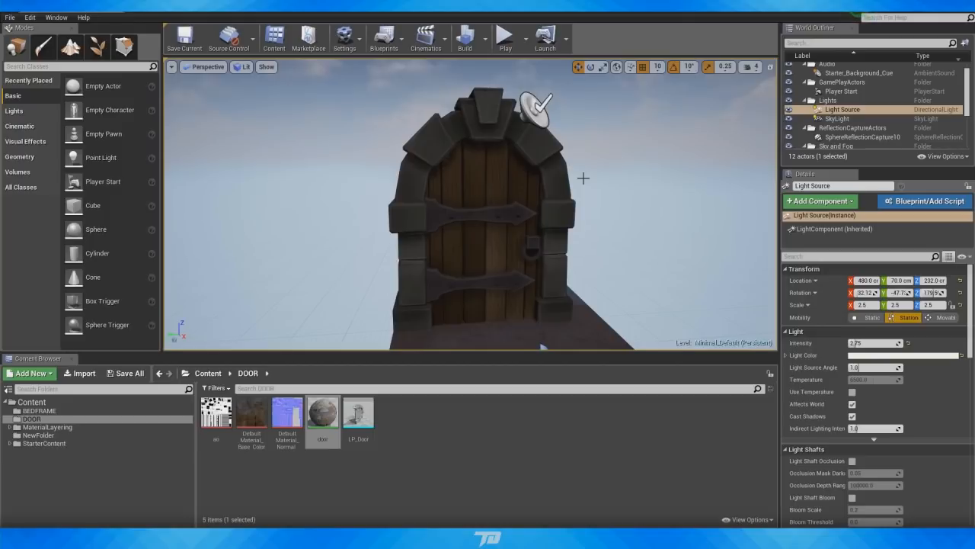
- Move around the door at varying distances to examine the shading of the stone frame, planks and hinges
mouse_move(539, 199)
right_mouse_down()
mouse_move(562, 251)
mouse_move(557, 190)
mouse_move(545, 189)
mouse_move(554, 114)
mouse_move(559, 256)
mouse_move(563, 196)
mouse_move(565, 221)
mouse_move(575, 199)
mouse_move(610, 202)
mouse_move(562, 221)
mouse_move(545, 207)
mouse_move(534, 216)
right_mouse_up()
key("w")
key("s")
key("a")
key("w")
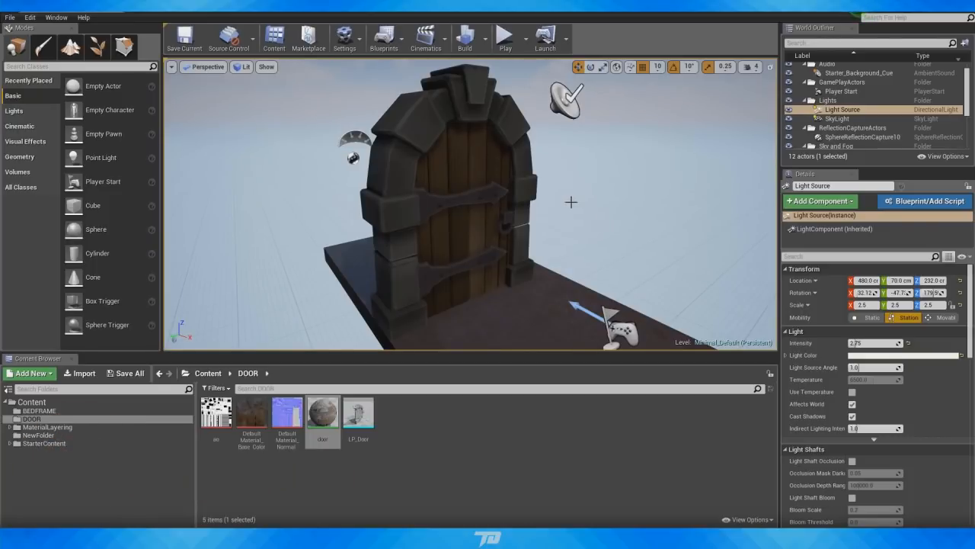
key("d")
right_click_drag(534, 216, 567, 203)
key("w")
key("s")
key("w")
key("s")
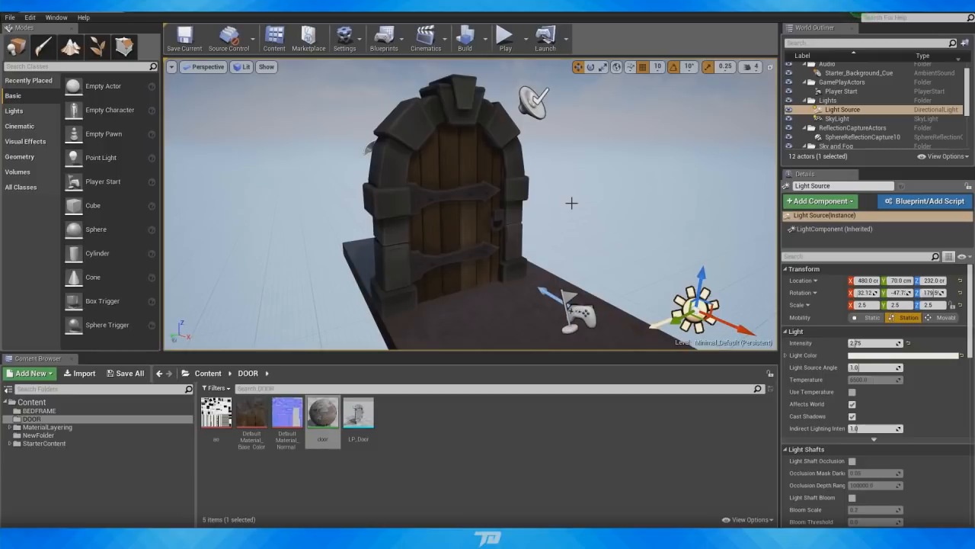